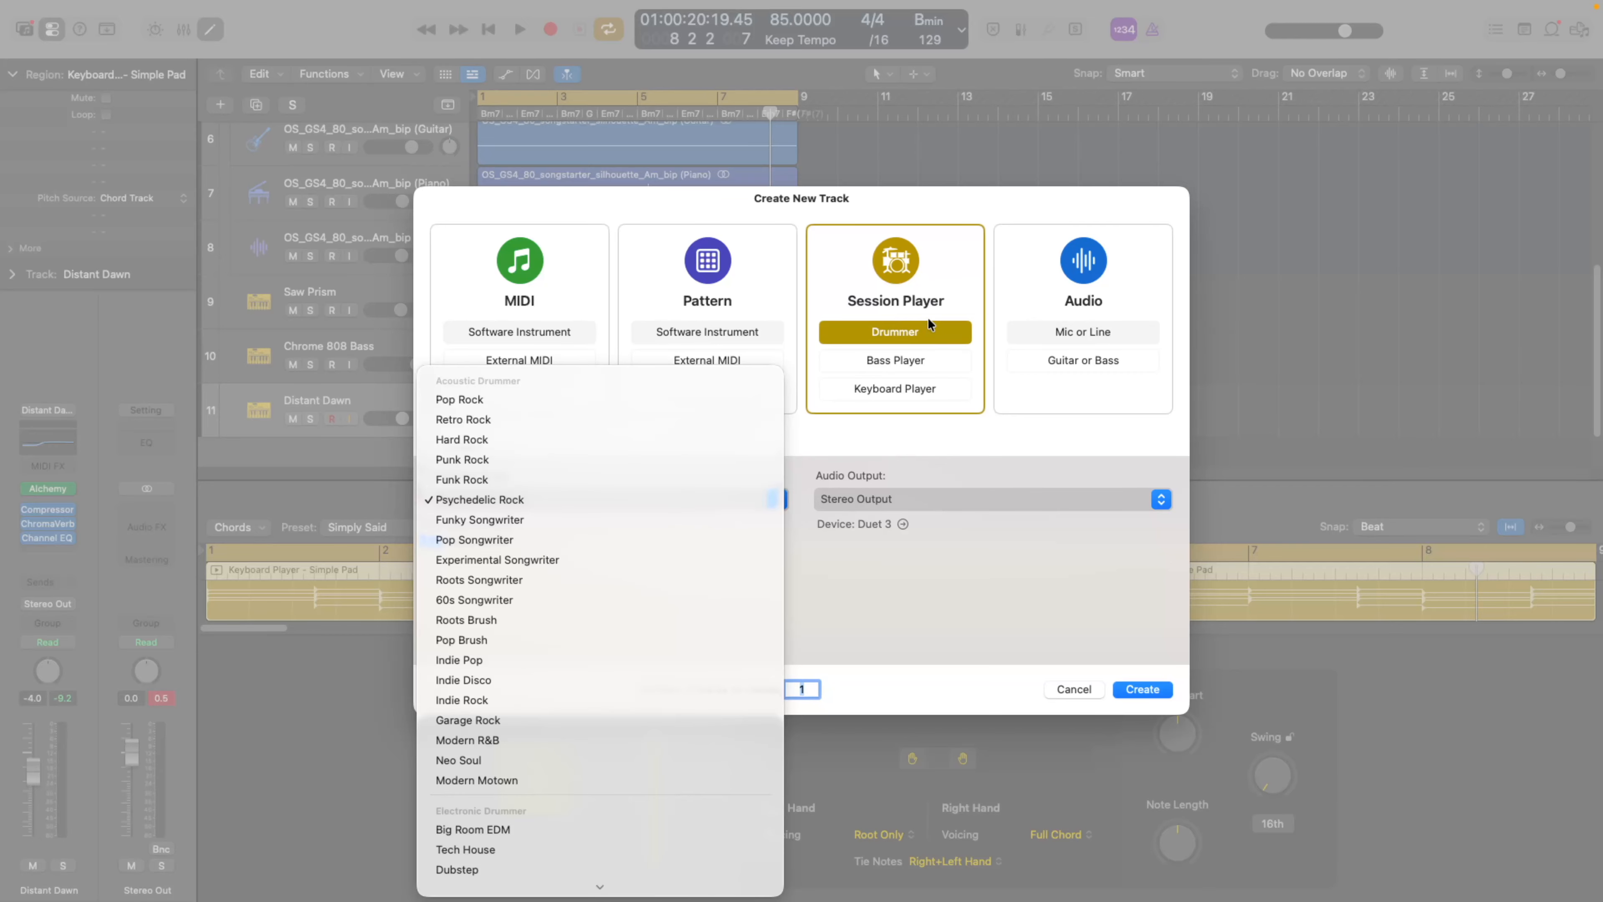
# Create a Session Player drummer track using the Trap electronic drummer style.
pyautogui.scroll(-2, 591, 539)
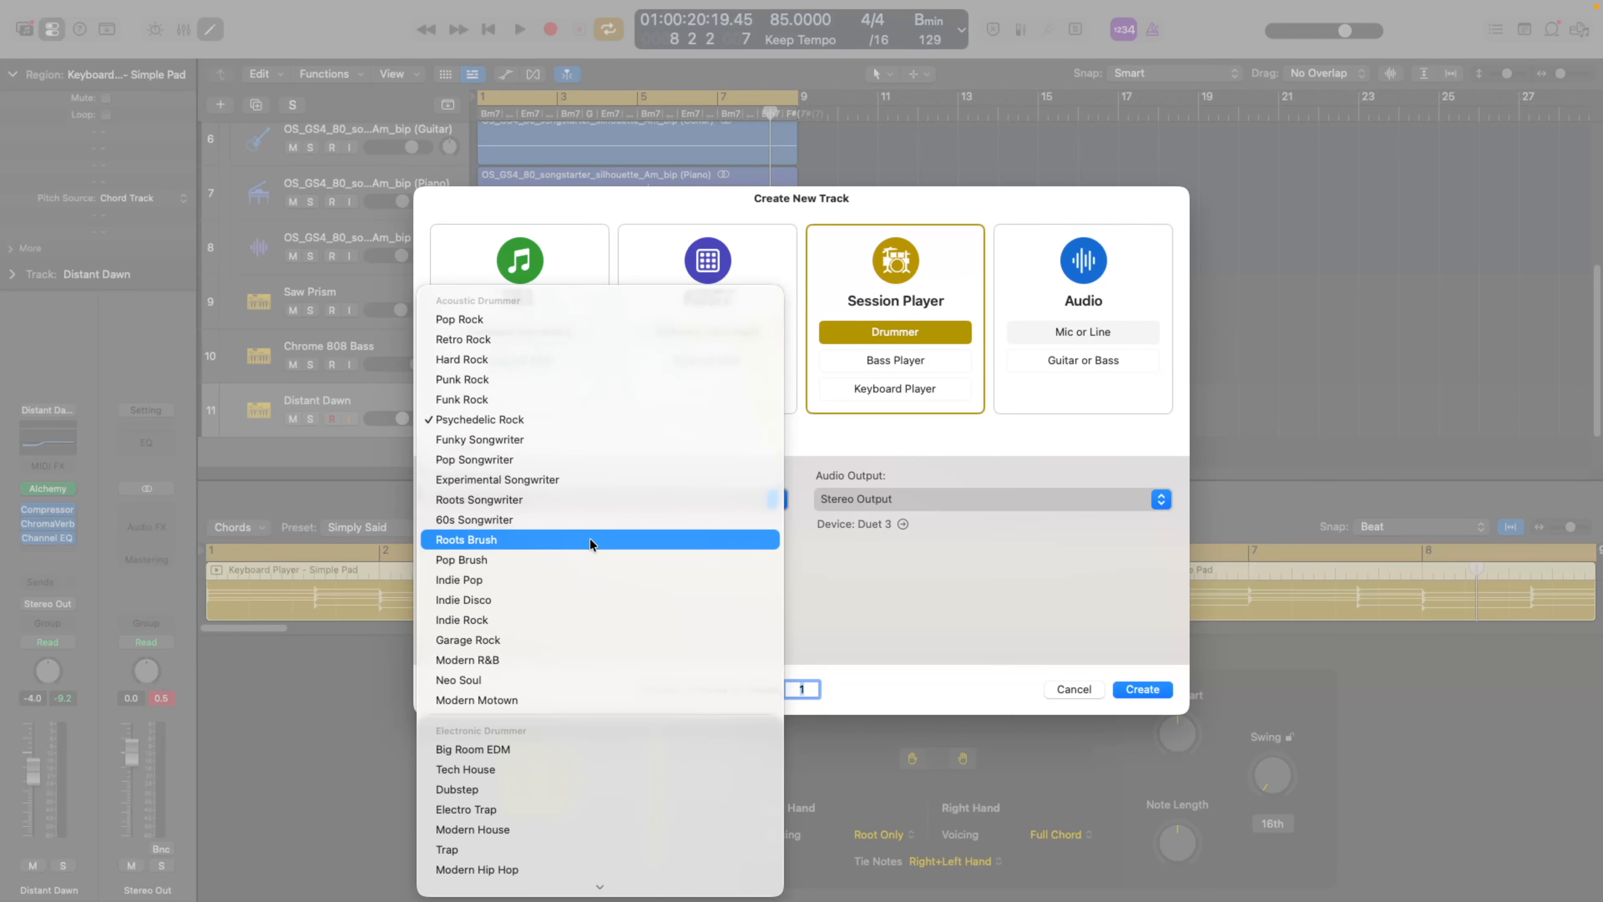
pyautogui.scroll(-3, 589, 535)
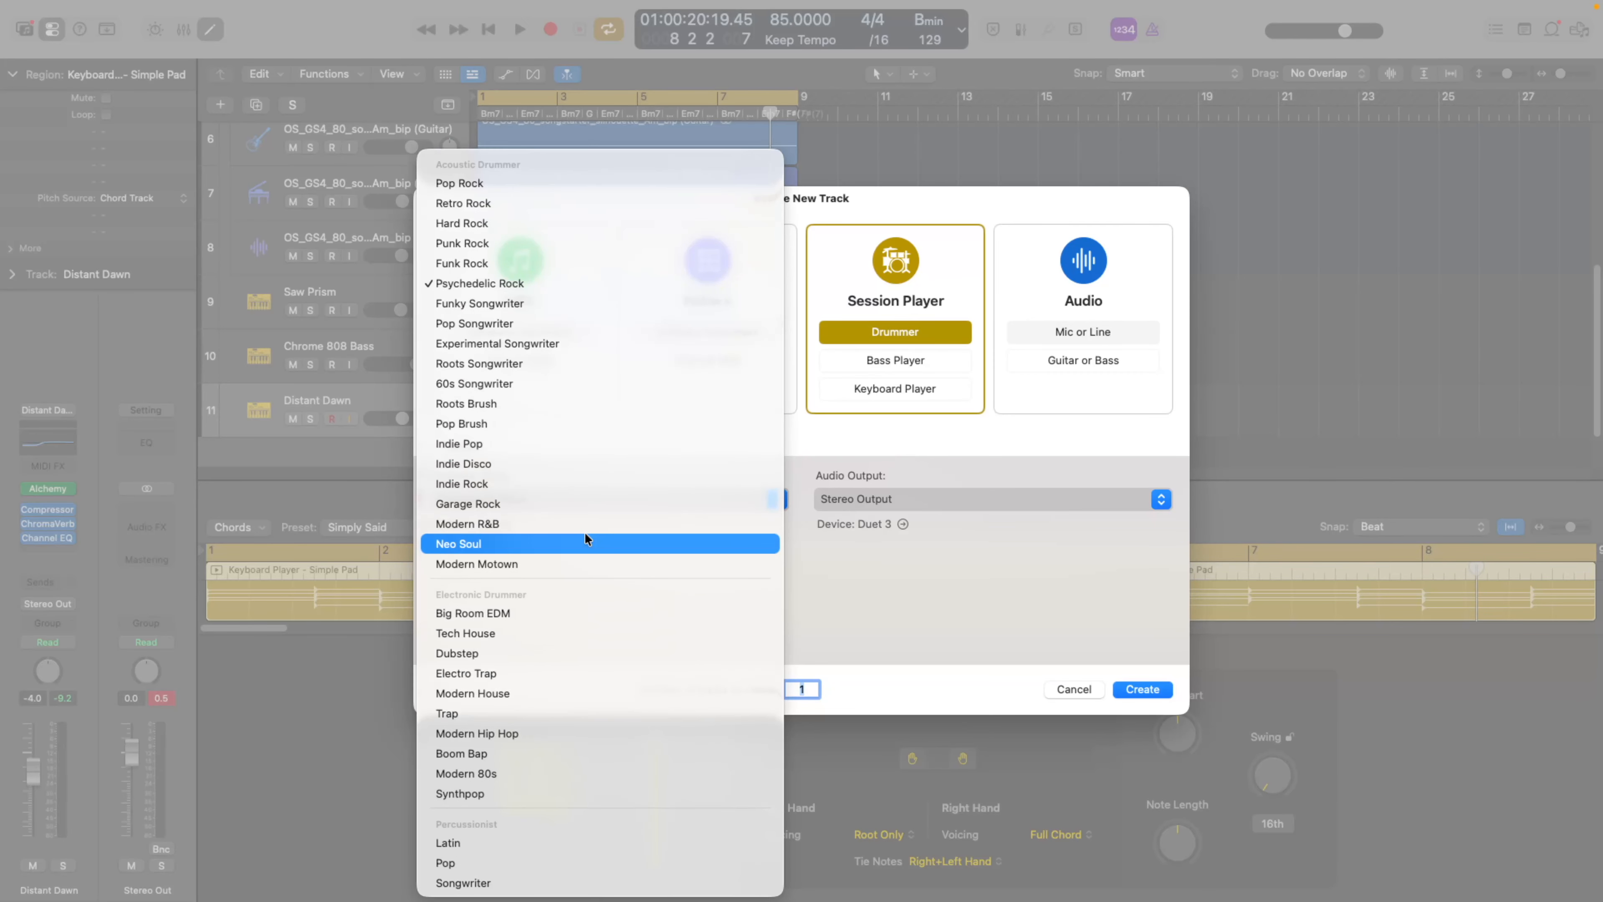
pyautogui.click(480, 713)
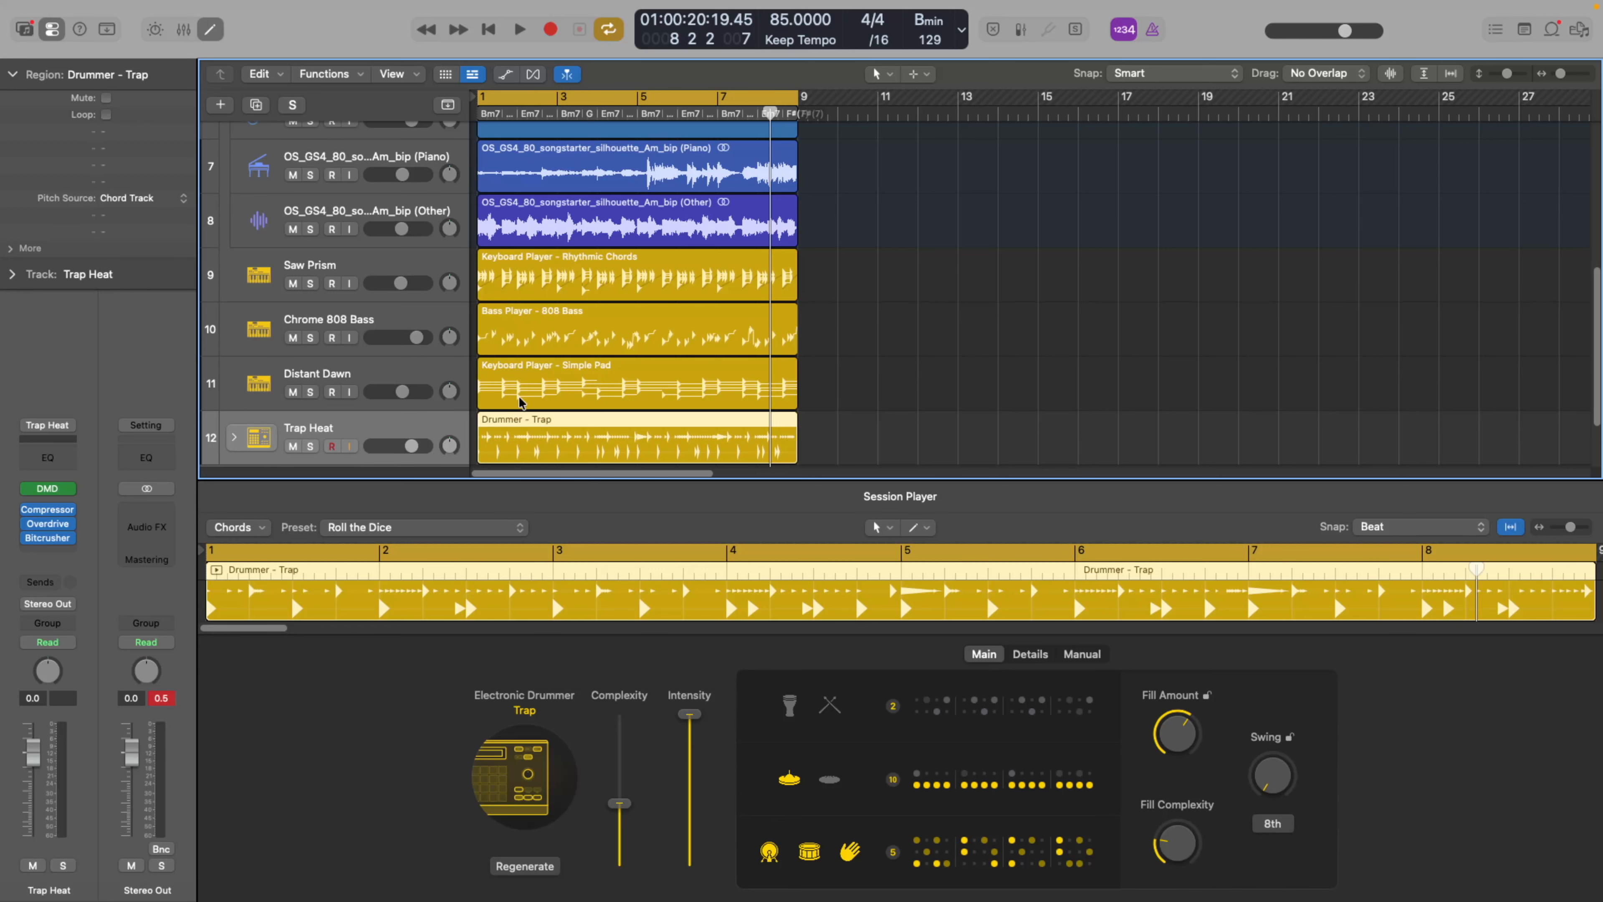
# While the arrangement plays, raise the Trap drummer's complexity to 58% and choose kick and snare pattern 6.
pyautogui.click(520, 29)
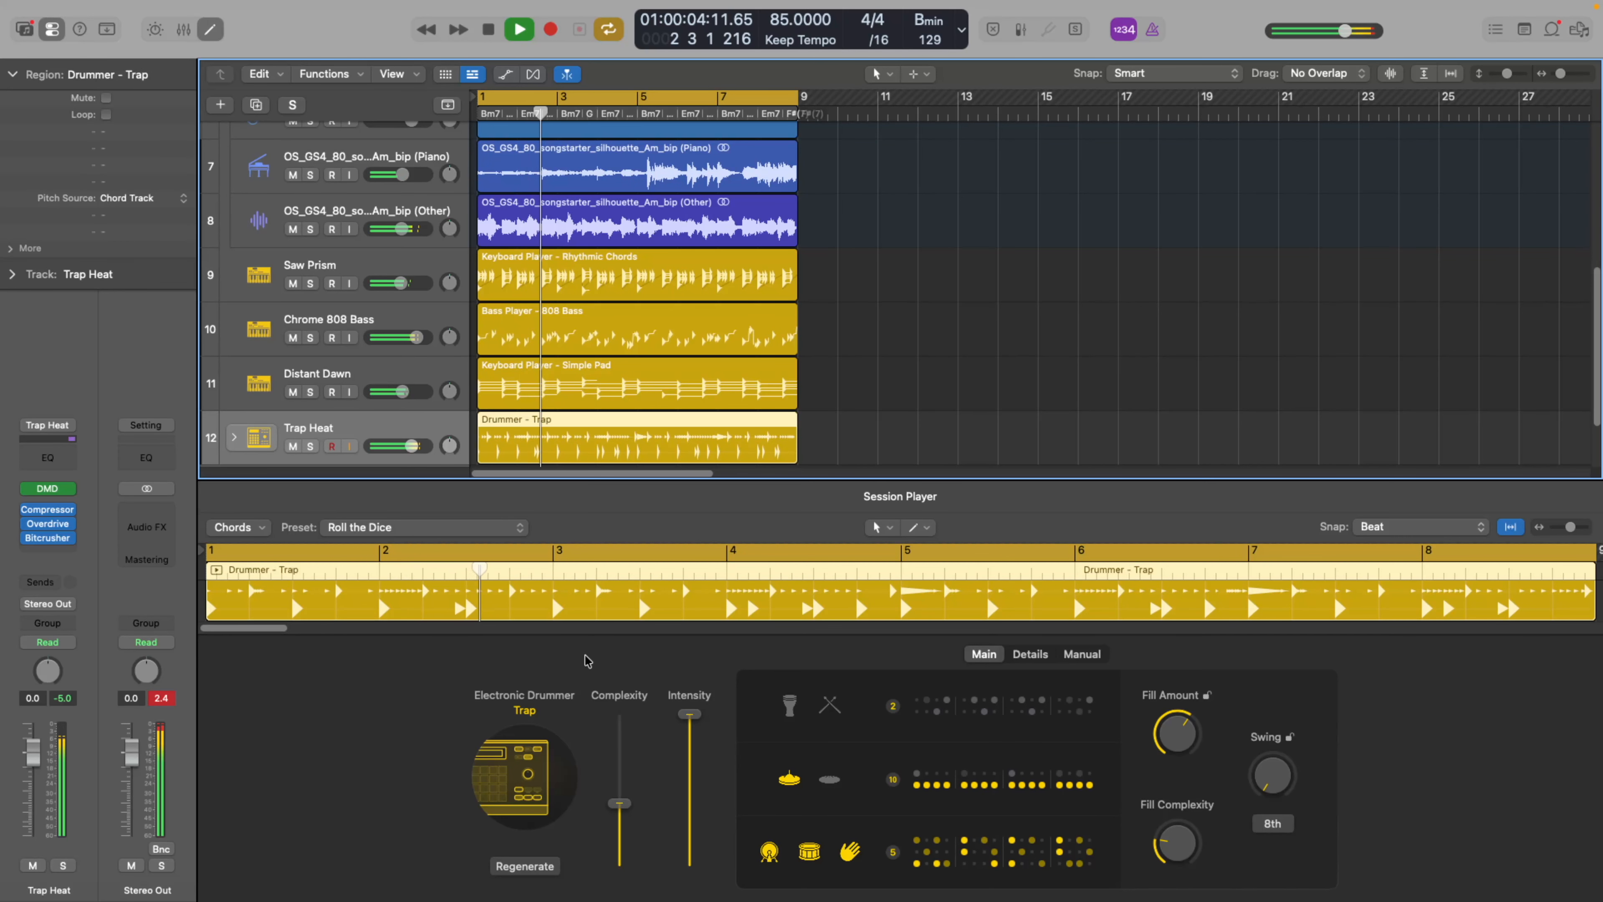
pyautogui.moveTo(619, 803); pyautogui.dragTo(619, 784)
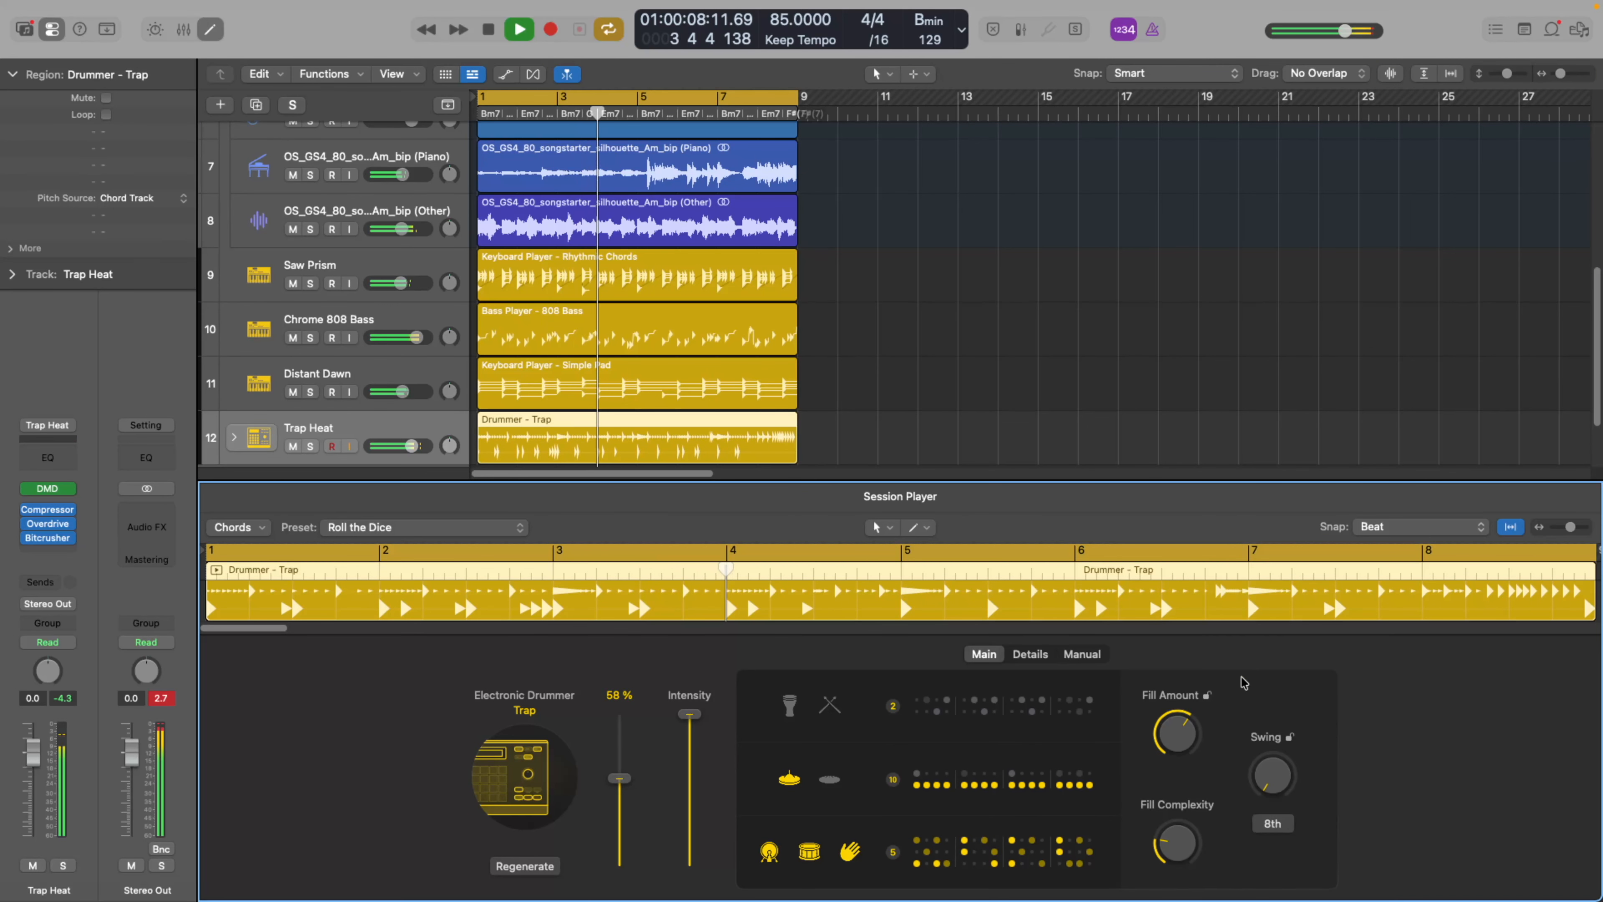
pyautogui.click(902, 856)
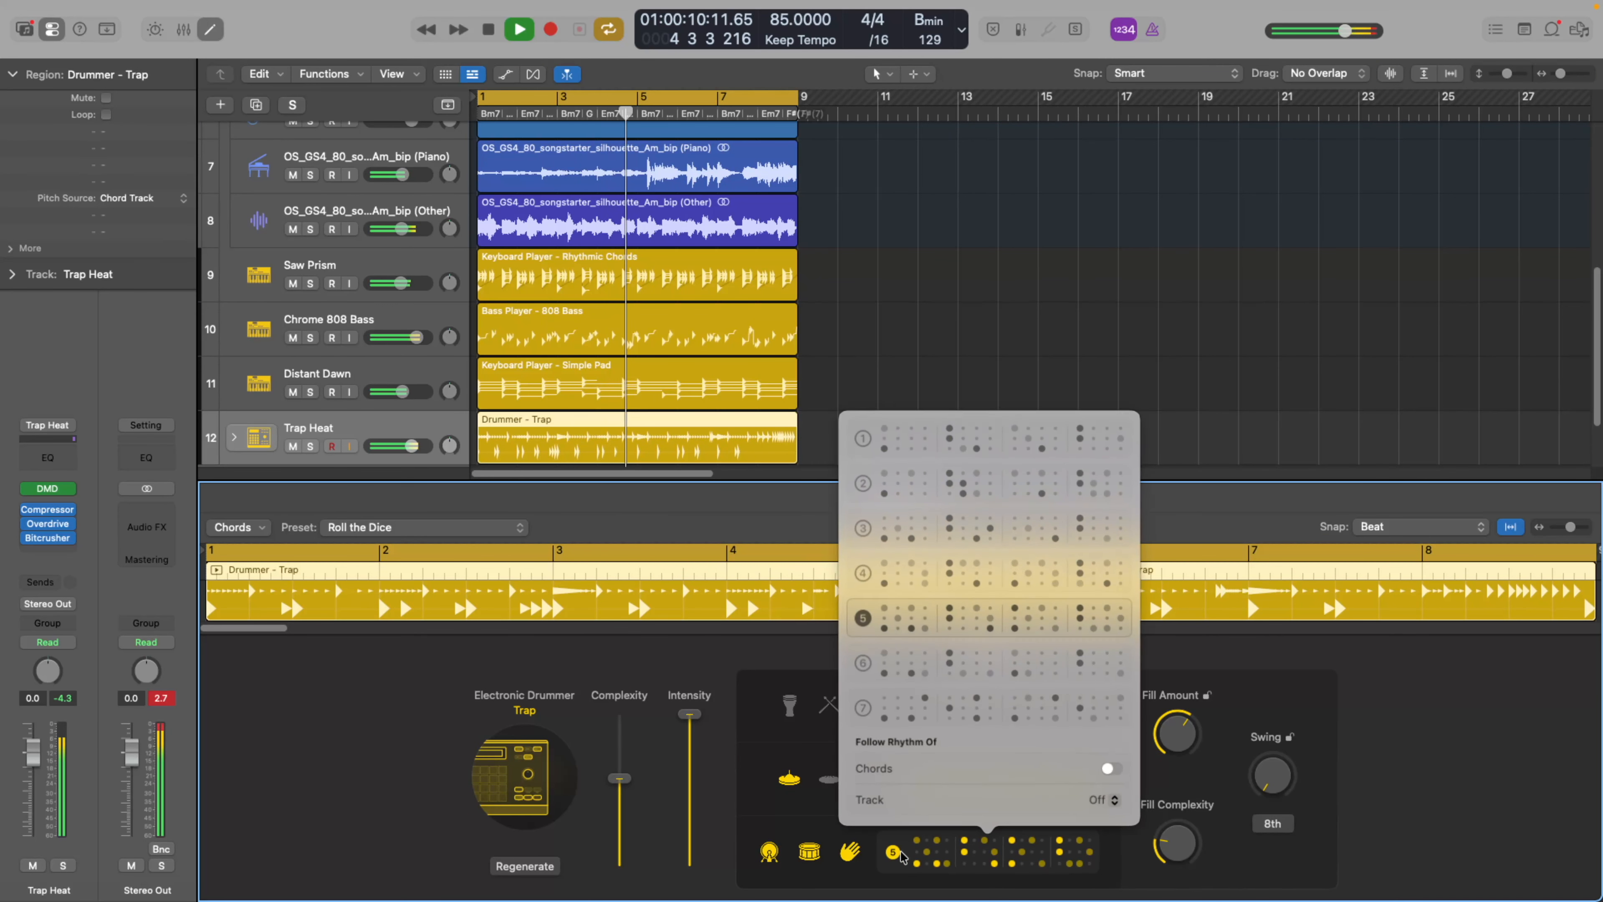
pyautogui.click(859, 666)
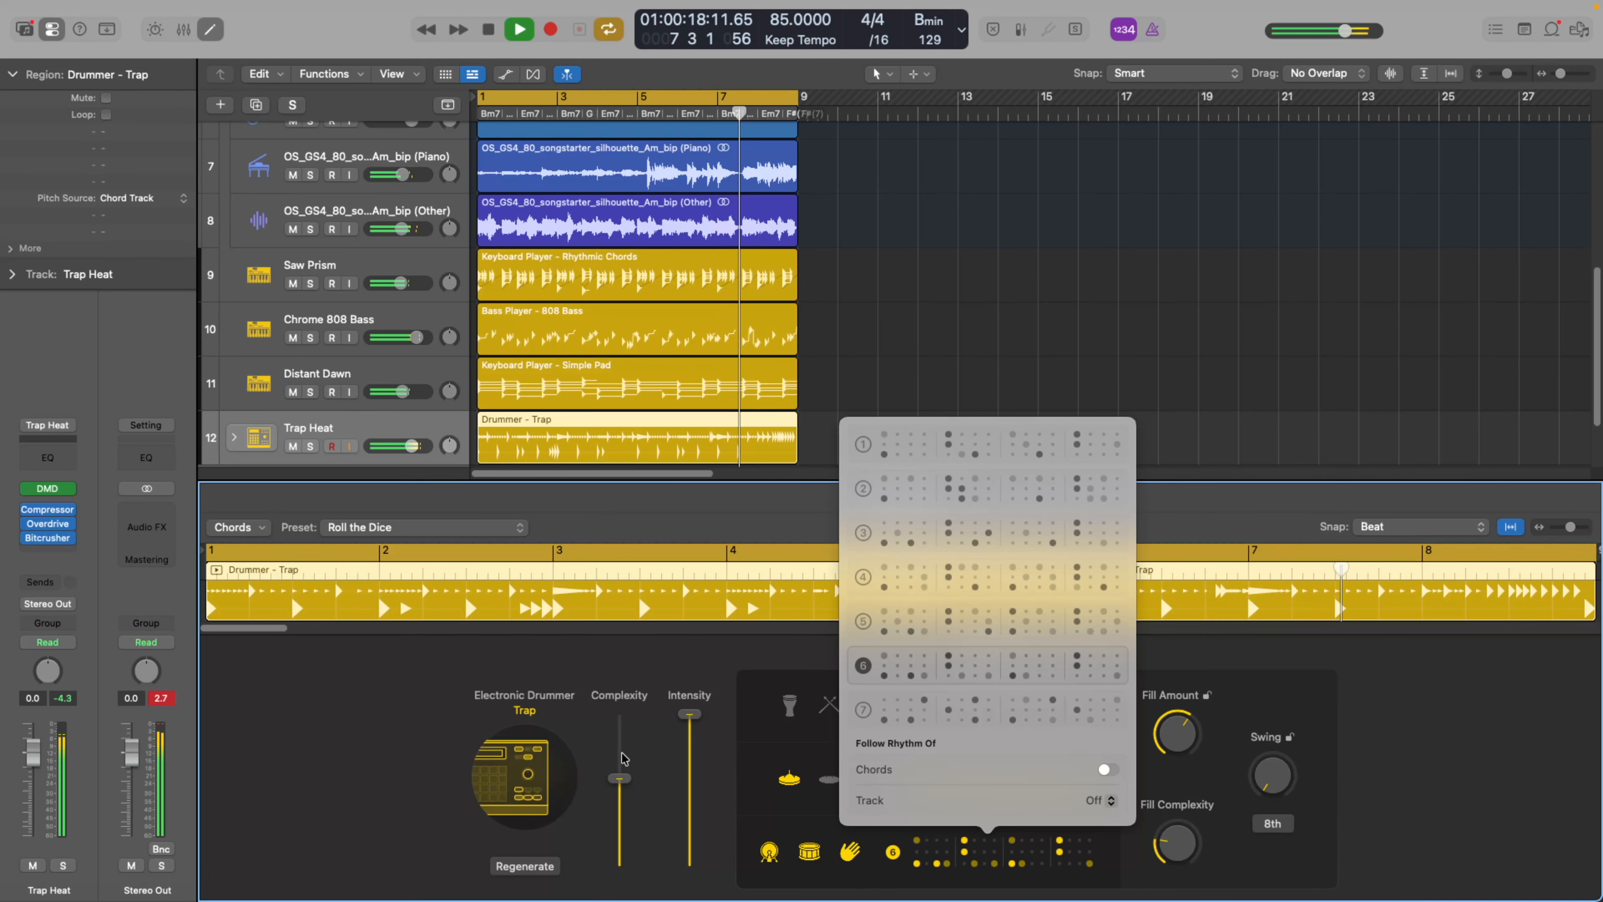
# Lower the Trap drummer's fill amount and, after trying 40%, set its complexity to about 61%.
pyautogui.moveTo(620, 778); pyautogui.dragTo(622, 803)
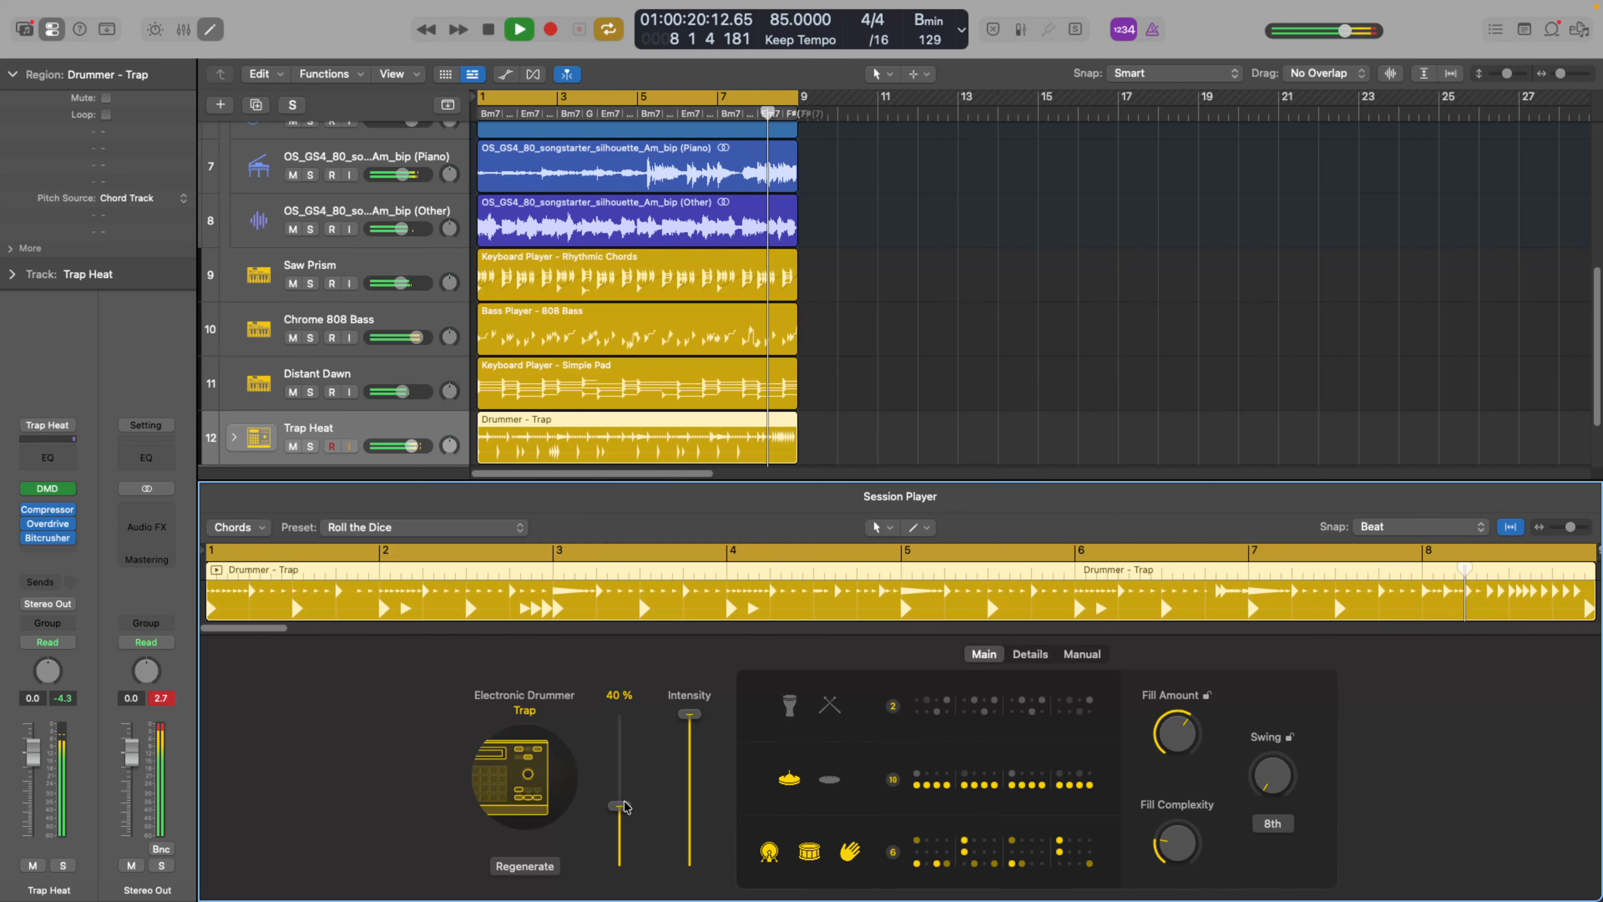
pyautogui.moveTo(1178, 746)
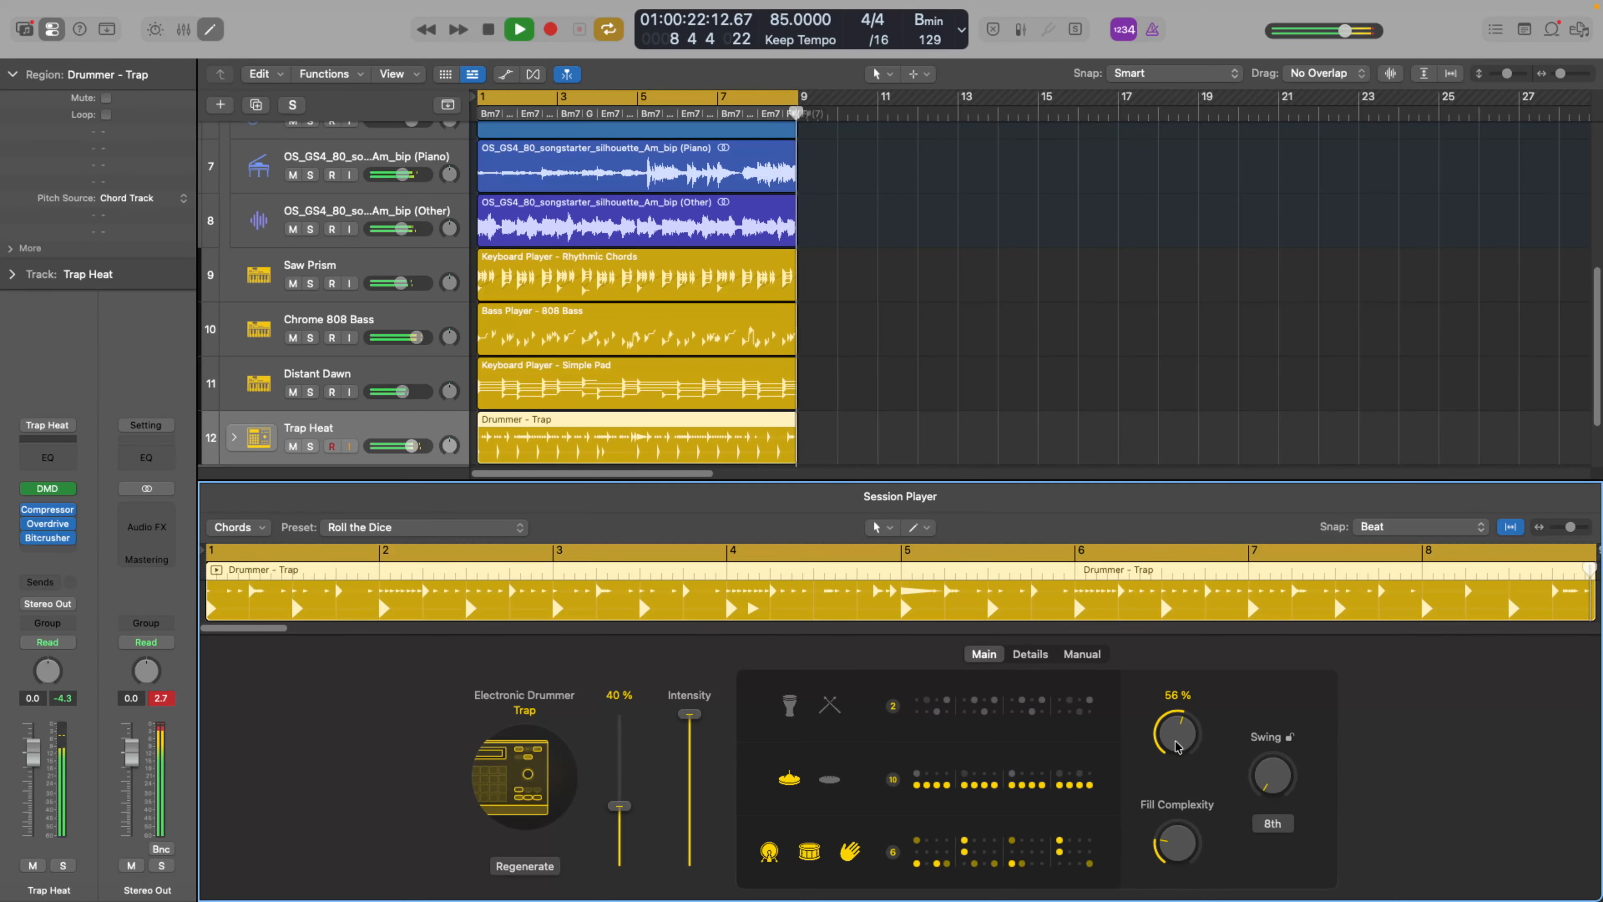
pyautogui.moveTo(1178, 745); pyautogui.dragTo(1180, 777)
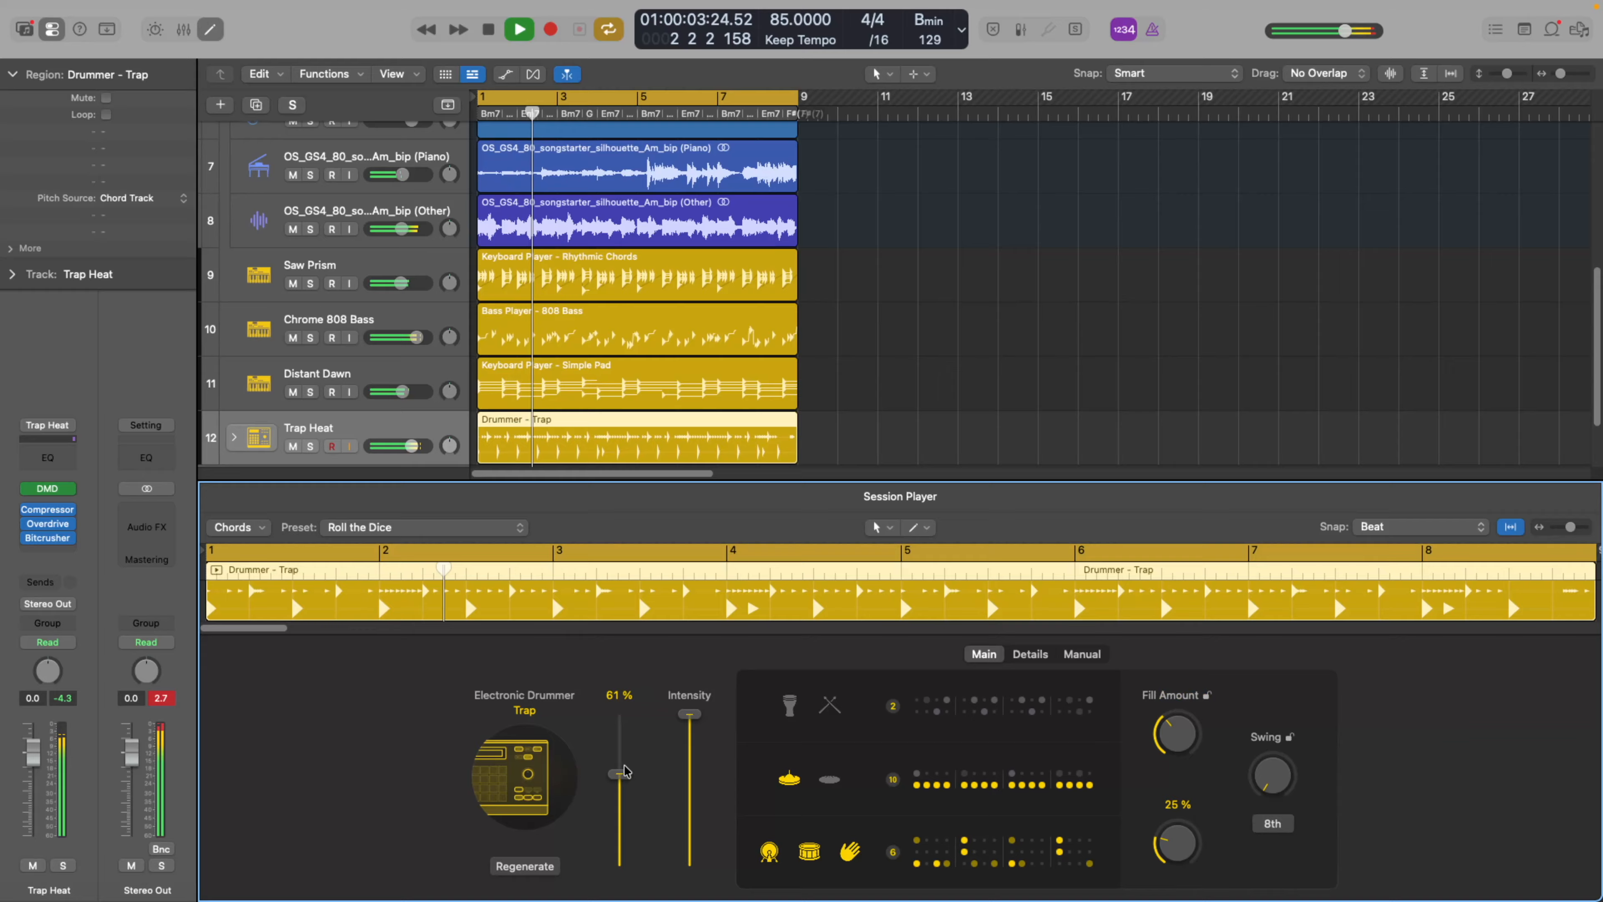
pyautogui.moveTo(625, 772); pyautogui.dragTo(624, 769)
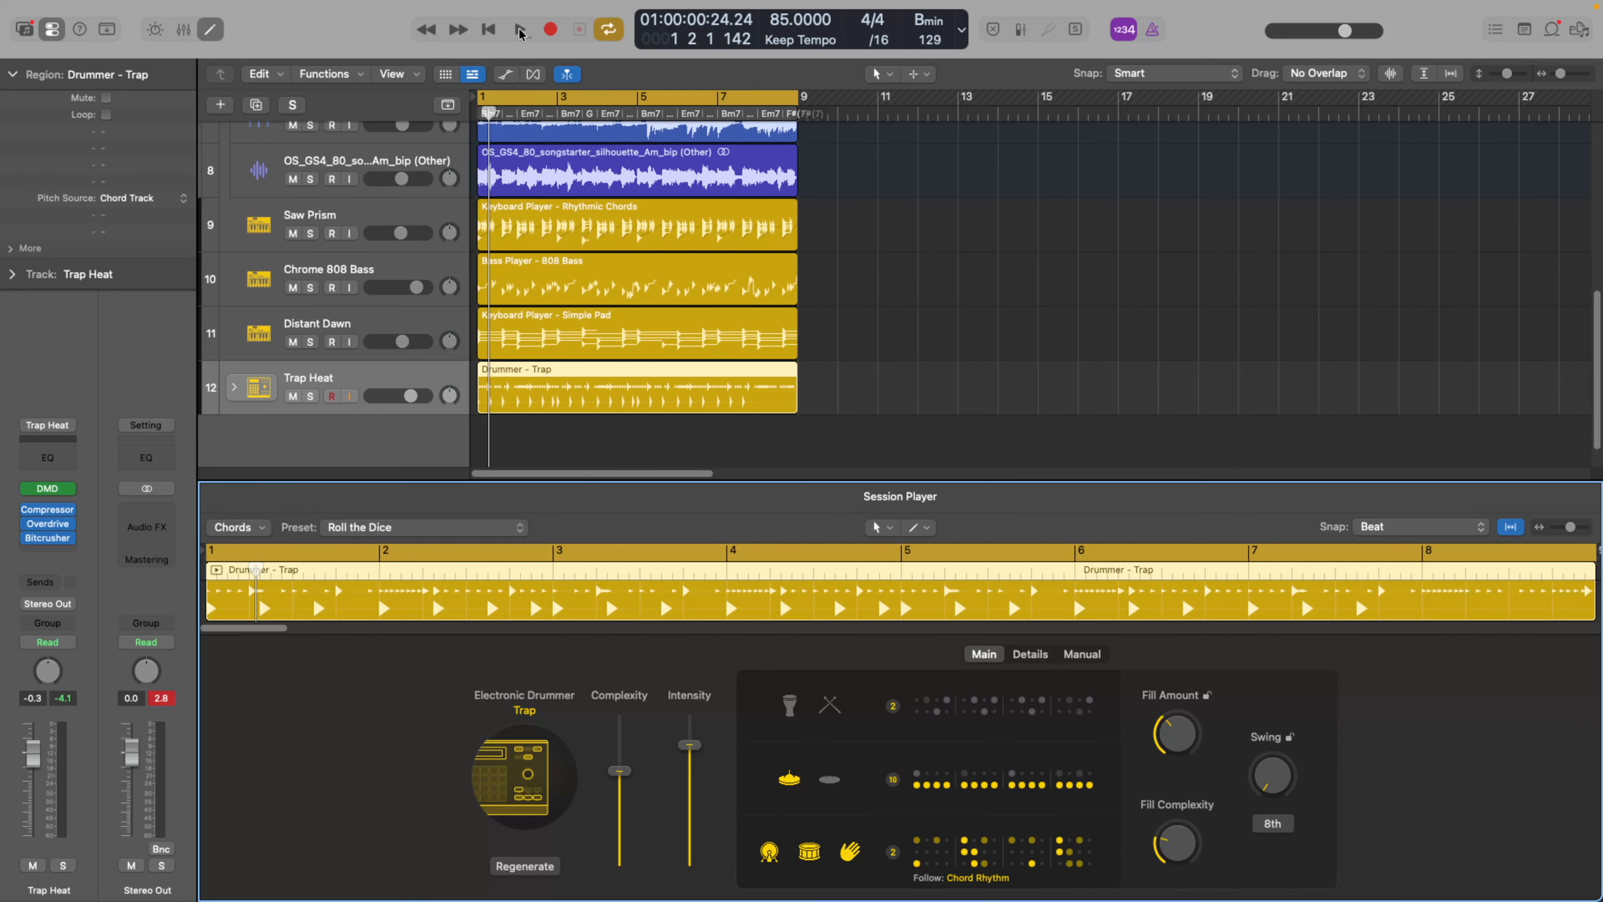
# Play the arrangement briefly, stop it, and mute the Trap Heat drum track.
pyautogui.click(520, 30)
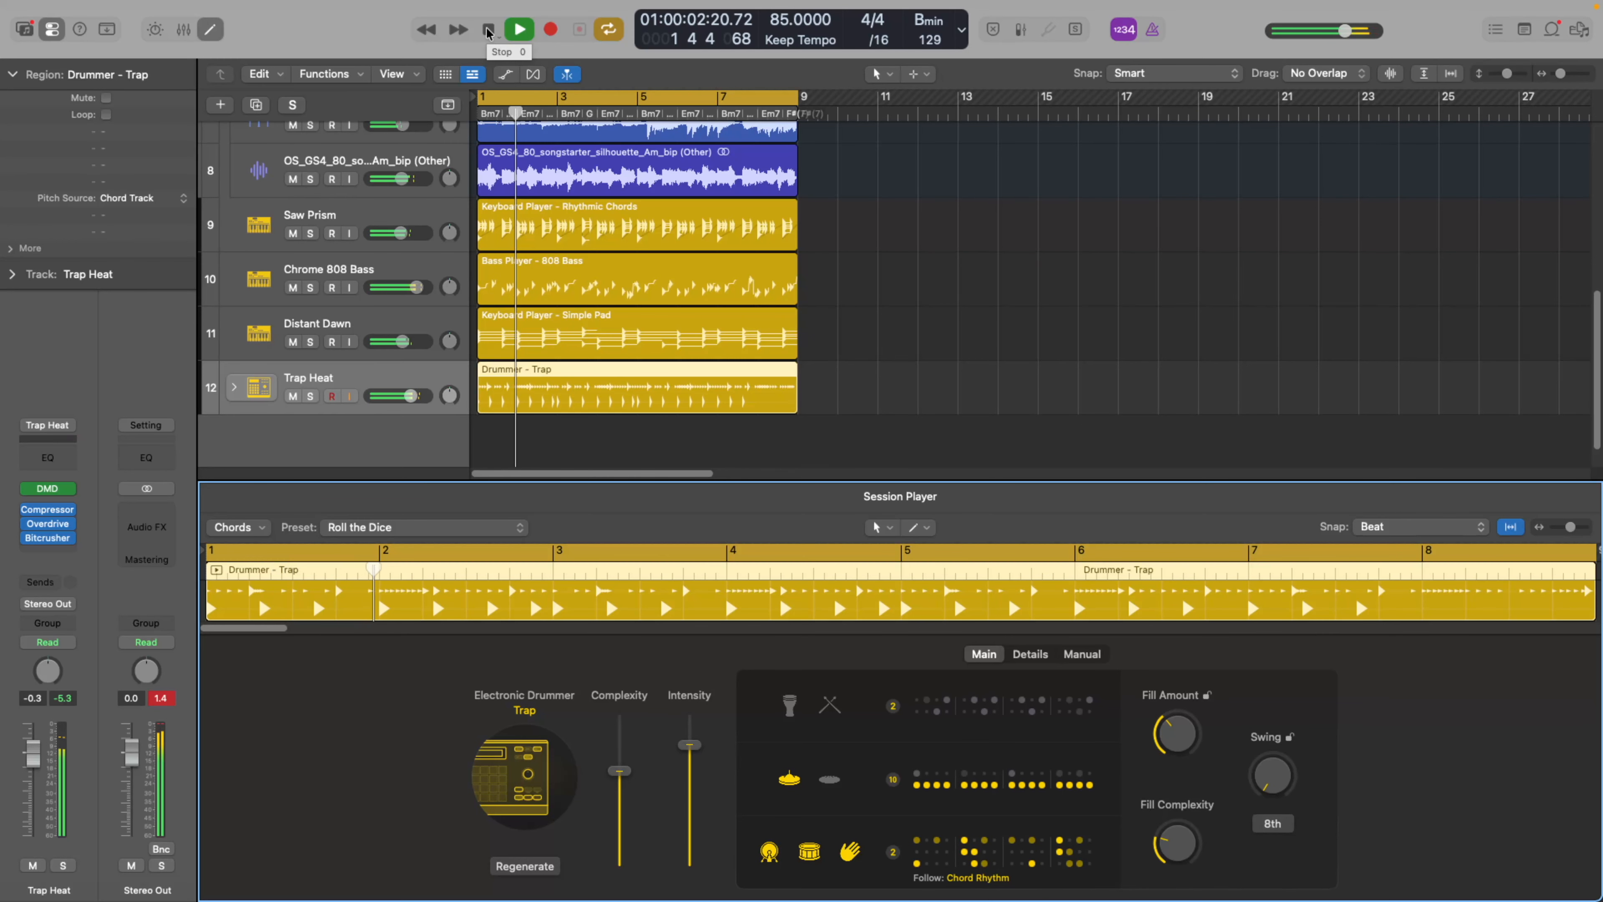
pyautogui.click(488, 29)
pyautogui.click(292, 396)
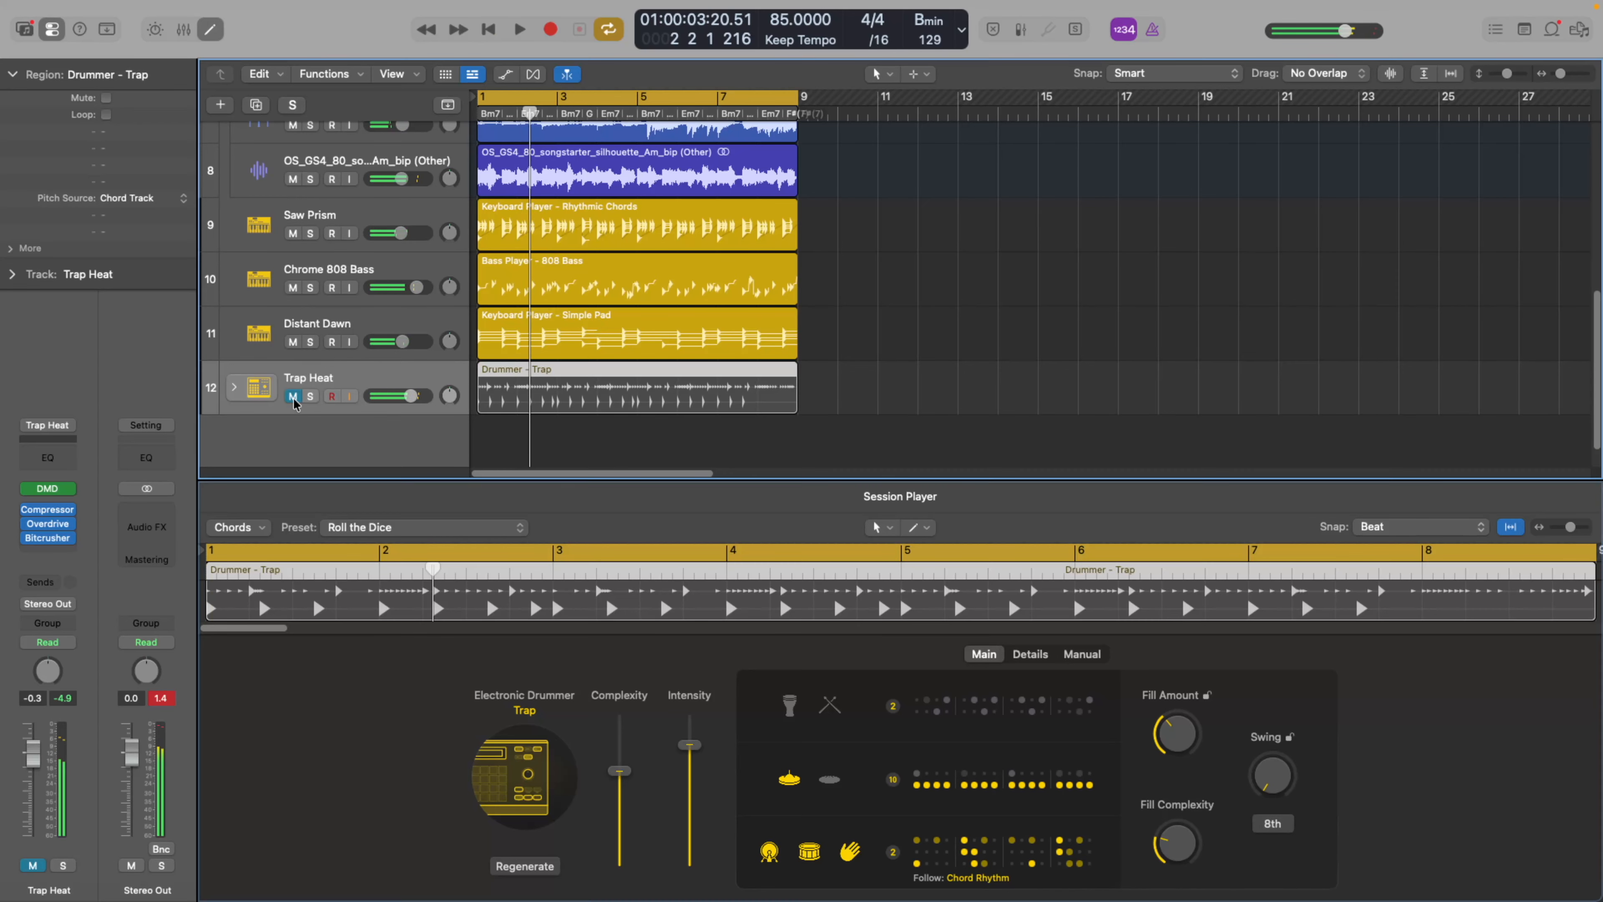
# Leave full-screen view, switch to Splice, and open its Browse page with the window moved into view.
pyautogui.click(45, 31)
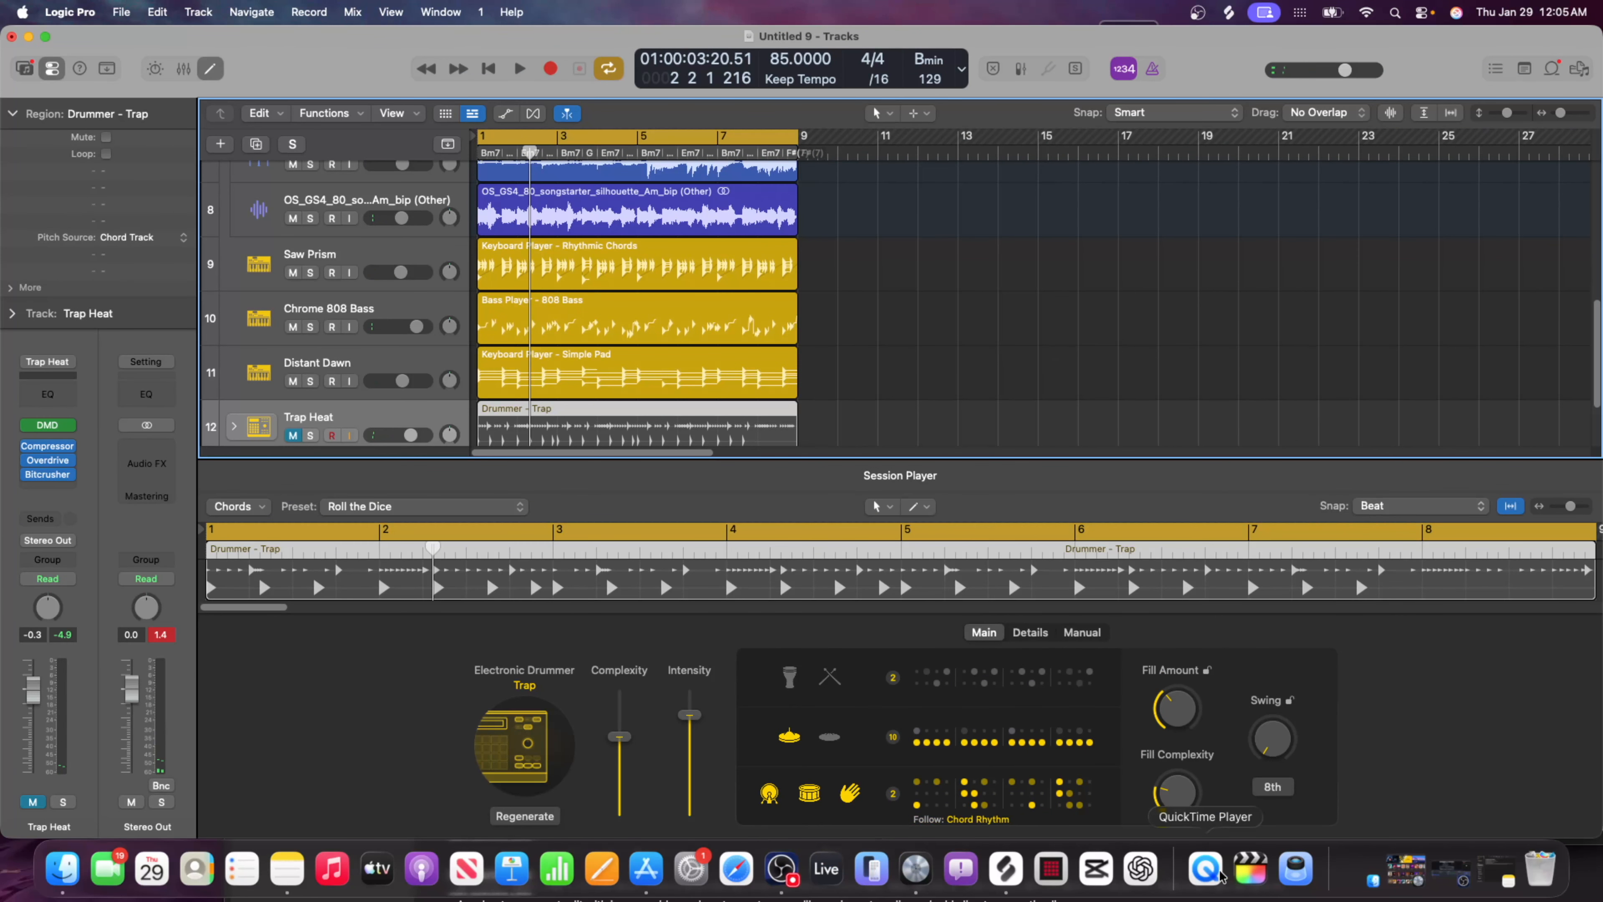
pyautogui.click(1007, 869)
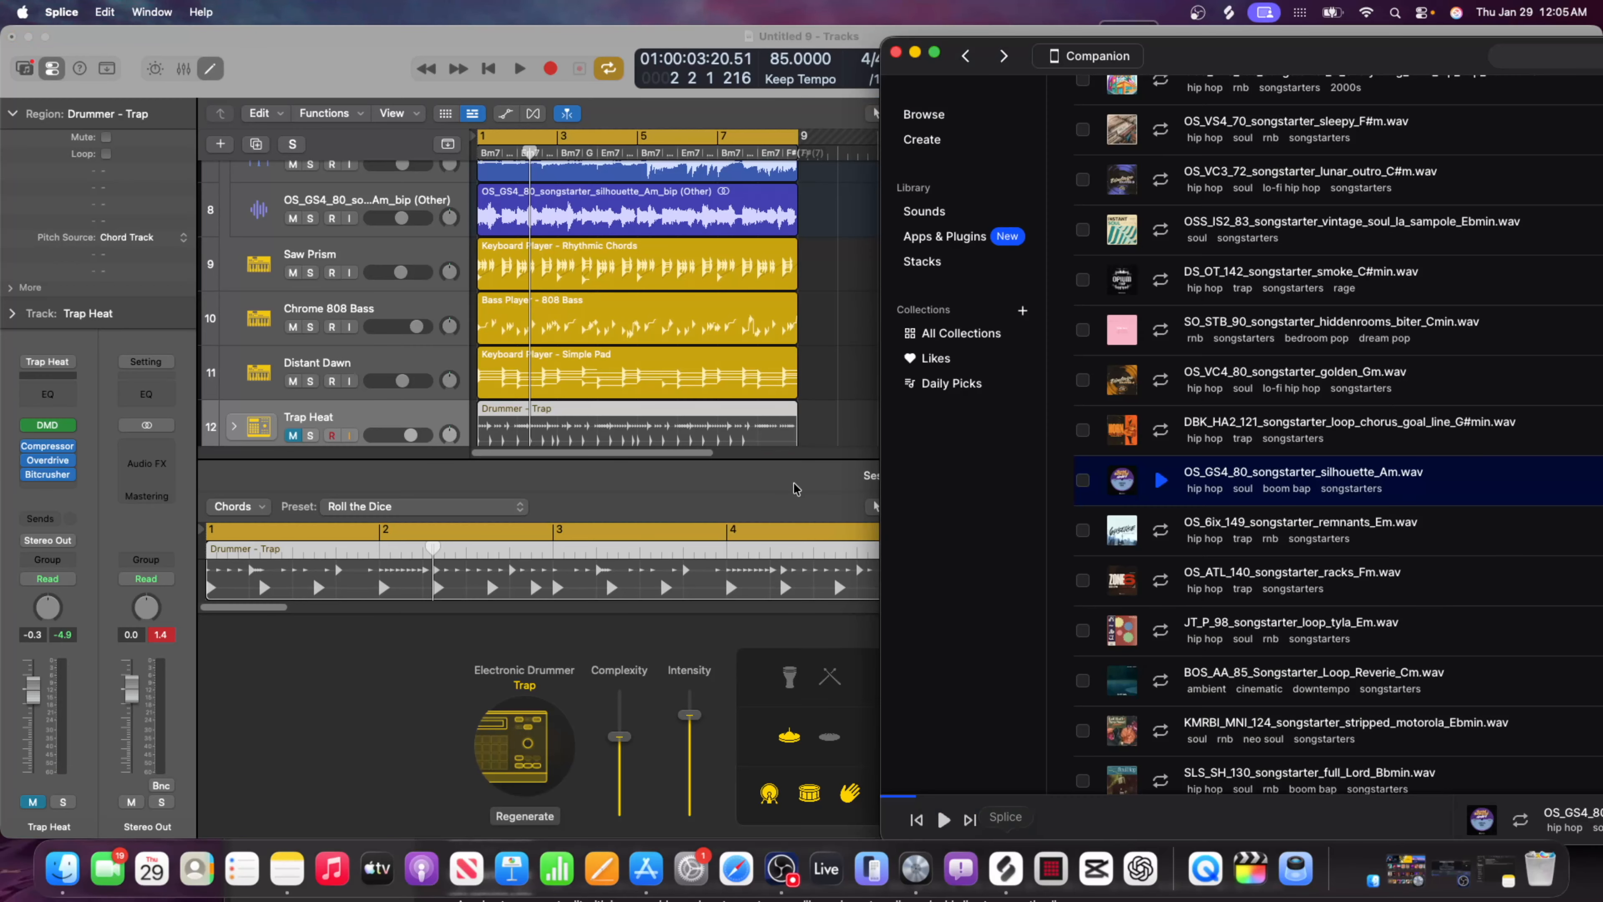
pyautogui.moveTo(1241, 56); pyautogui.dragTo(841, 170)
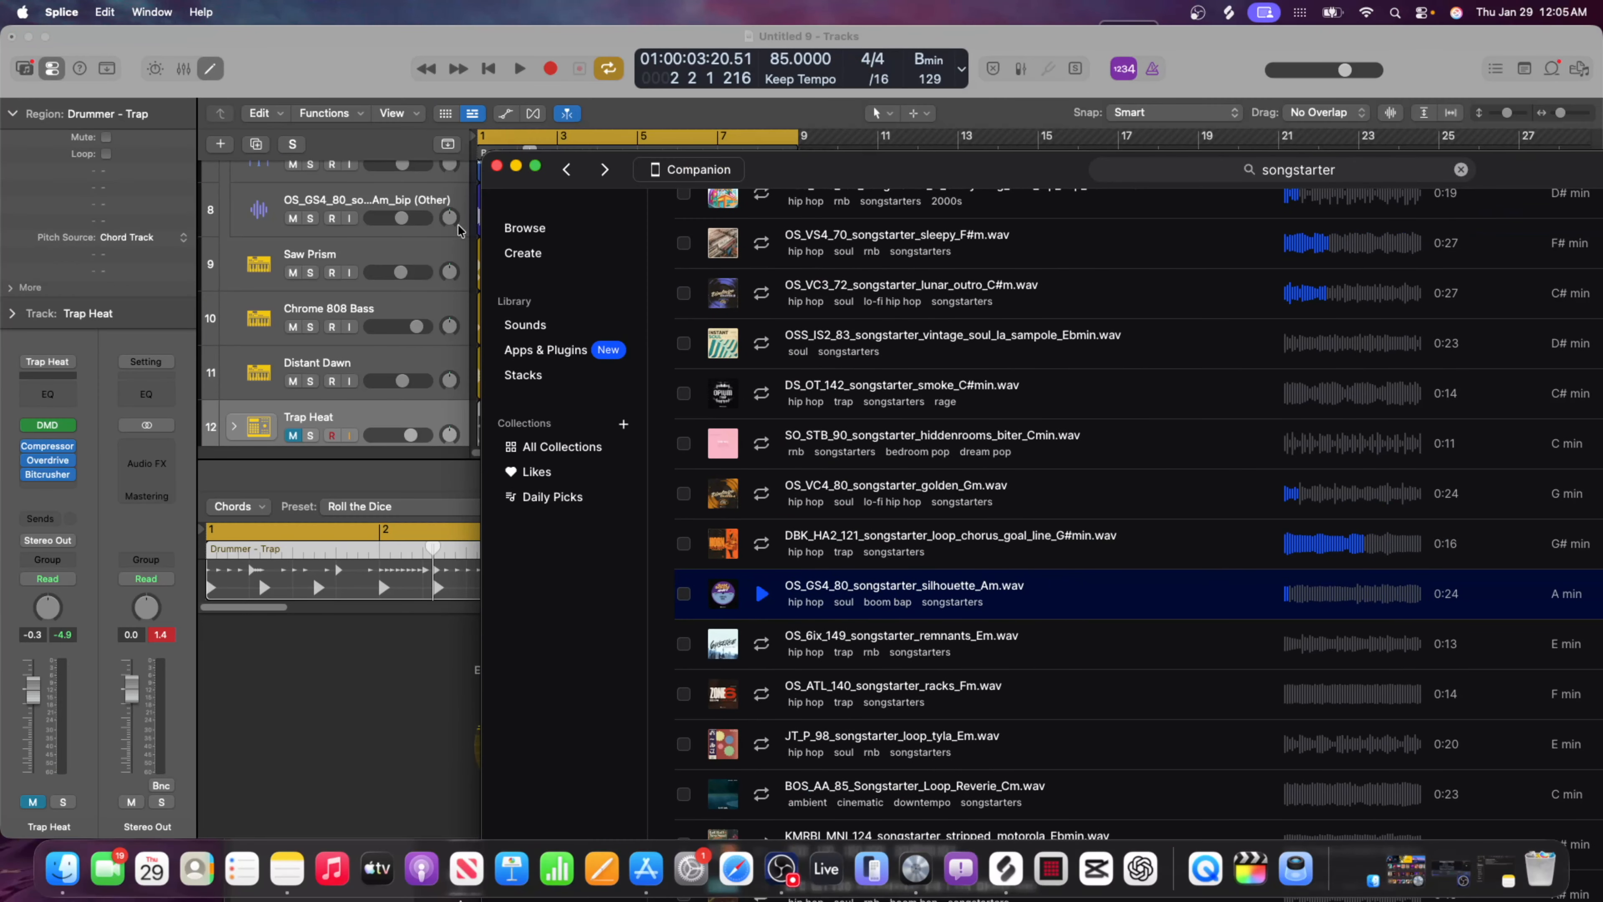
pyautogui.click(524, 227)
pyautogui.moveTo(1195, 166); pyautogui.dragTo(877, 120)
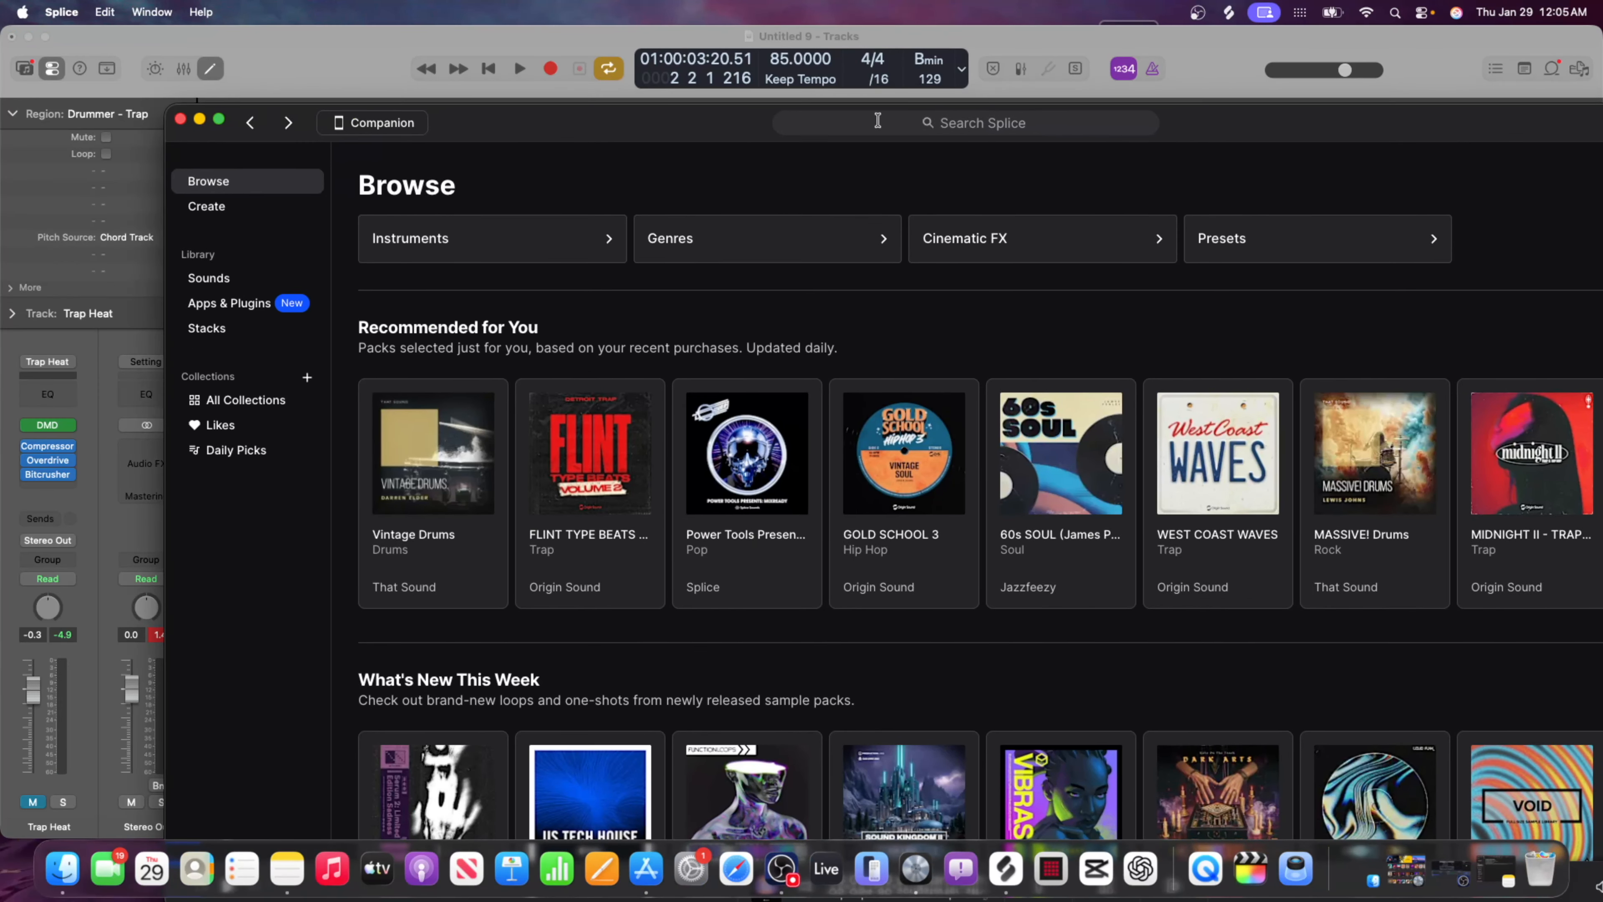
# Search Splice for "trap drums" and filter the samples to loops only.
pyautogui.click(958, 124)
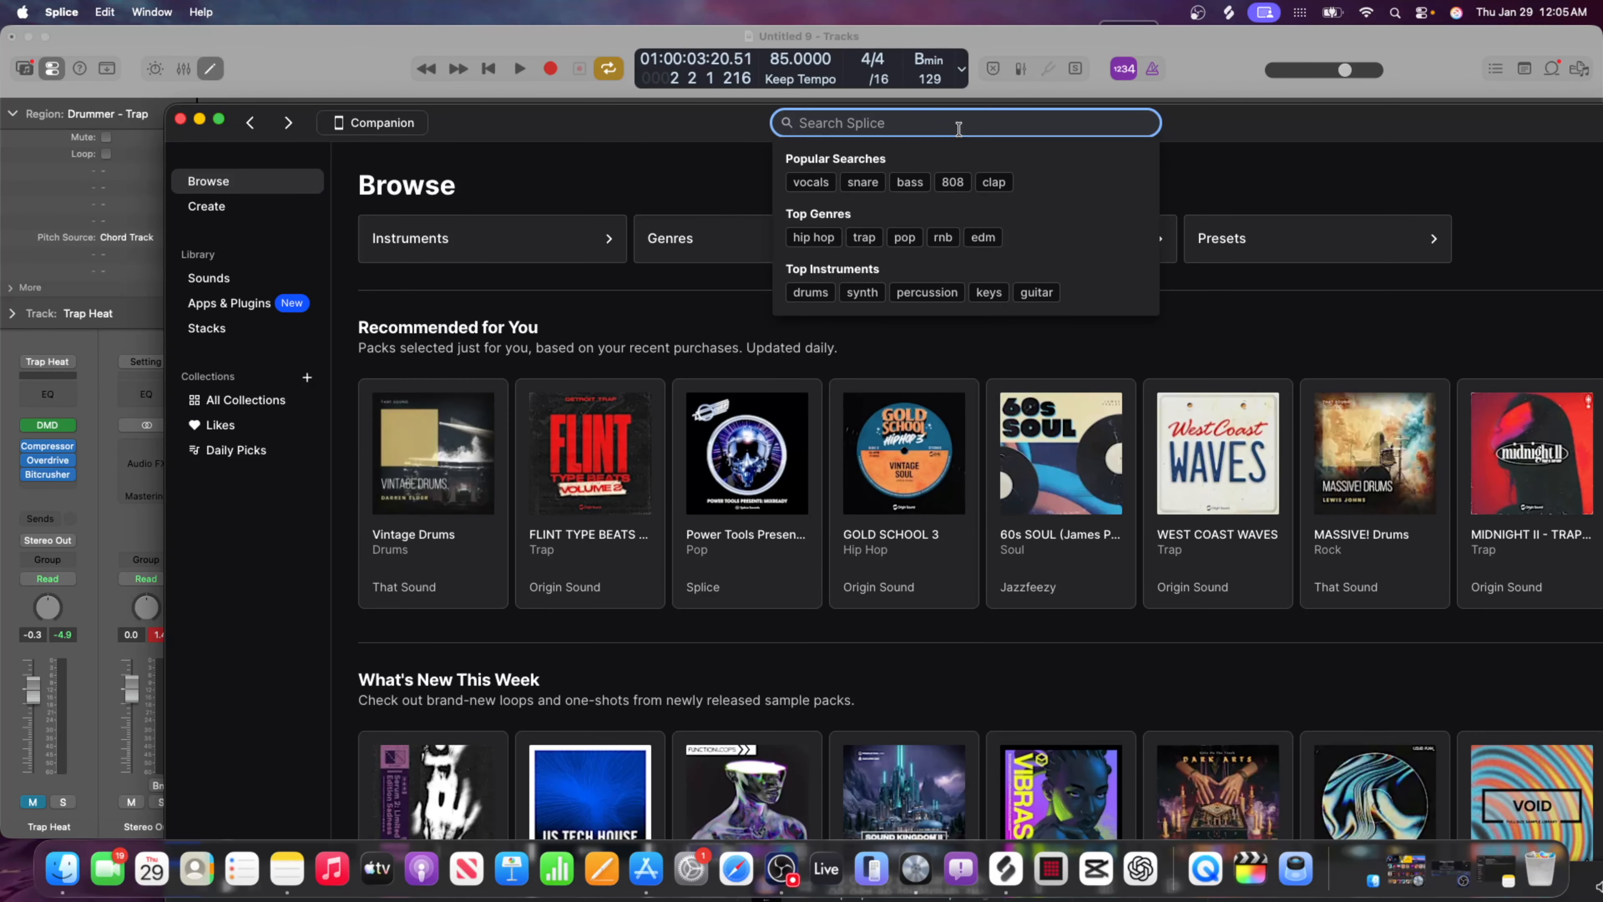
pyautogui.write('trap du')
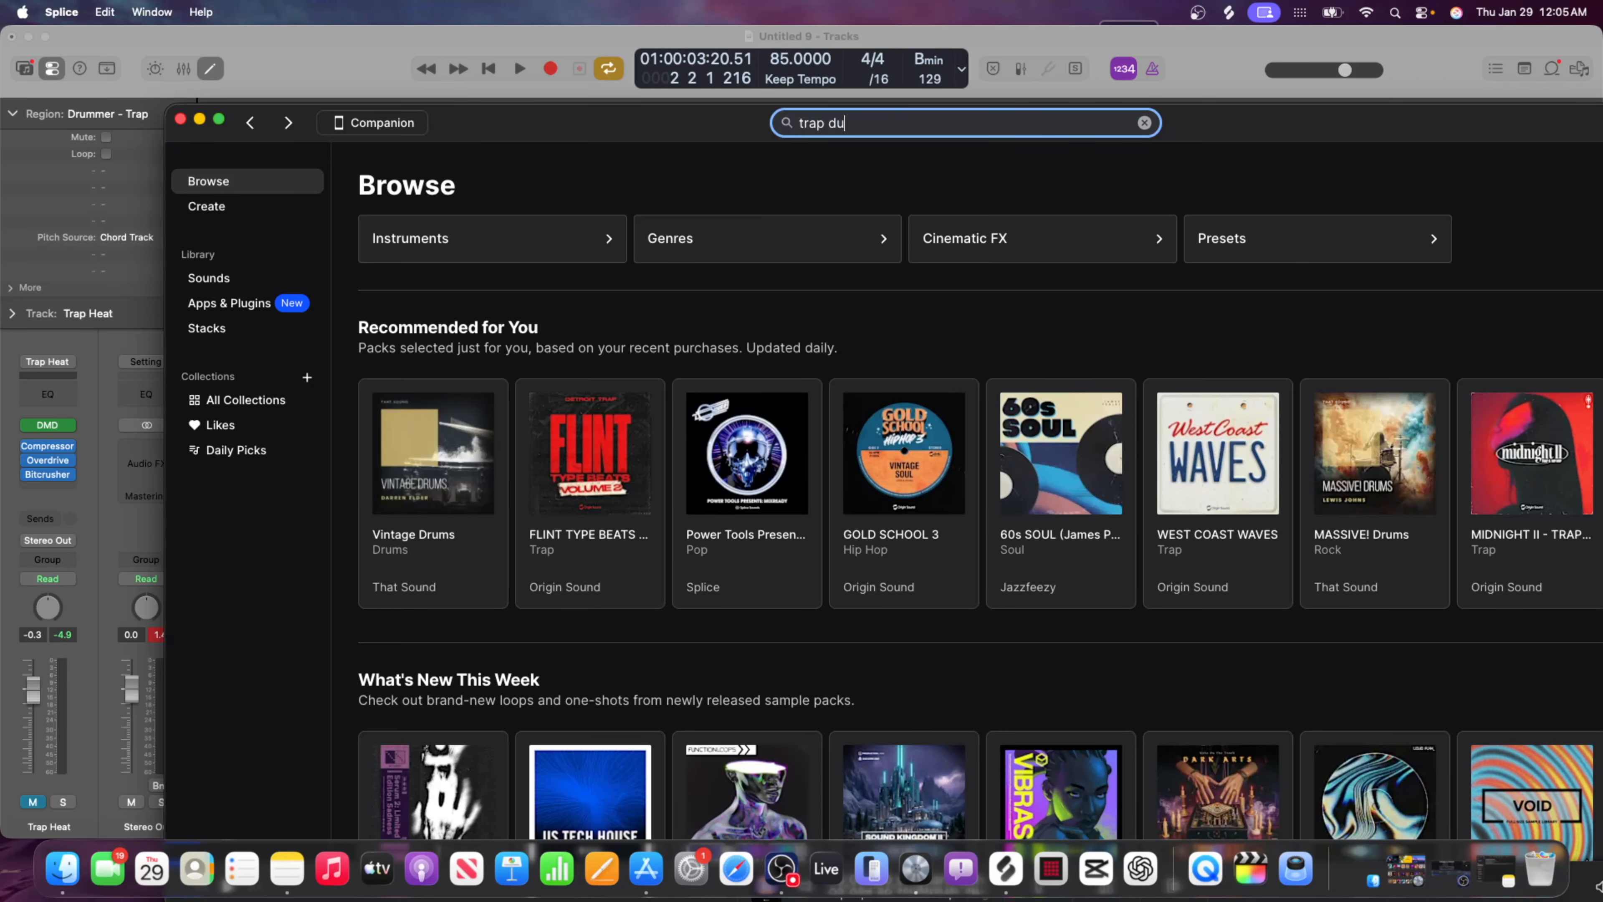
pyautogui.press('BackSpace')
pyautogui.write('rums')
pyautogui.press('Return')
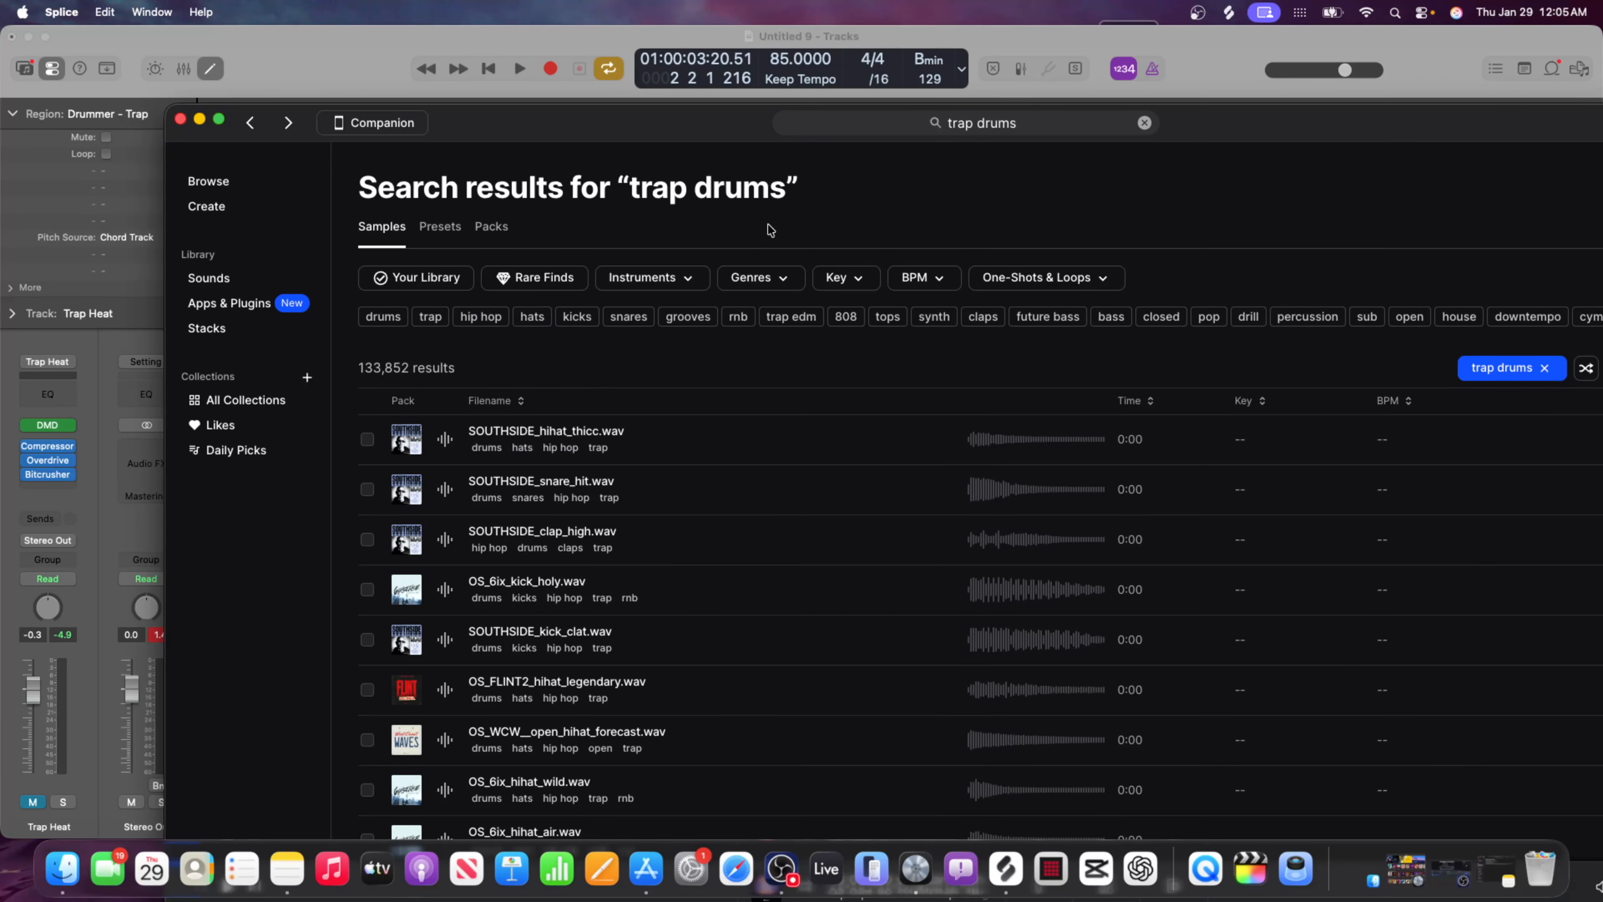
pyautogui.click(1059, 285)
pyautogui.click(1024, 330)
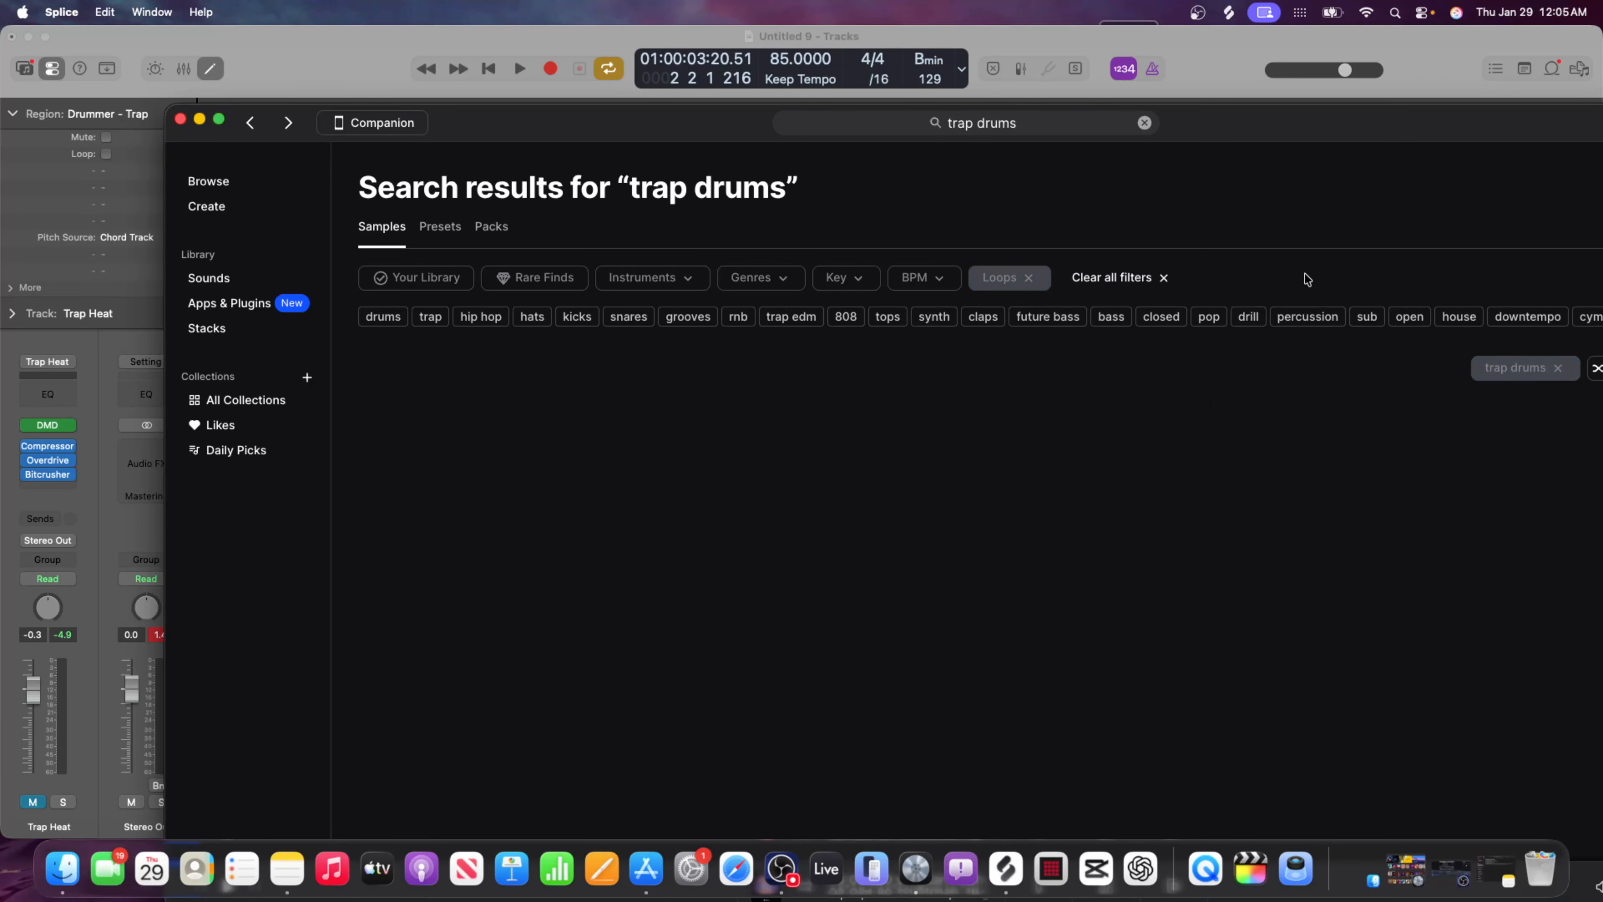
# Preview the first three drum loops in the results, from TRKTRN_MMV_150_Drum_Full_MEMPHIS.wav to 91V_LRB_90_drum_loop_cuffing_season.wav.
pyautogui.click(450, 440)
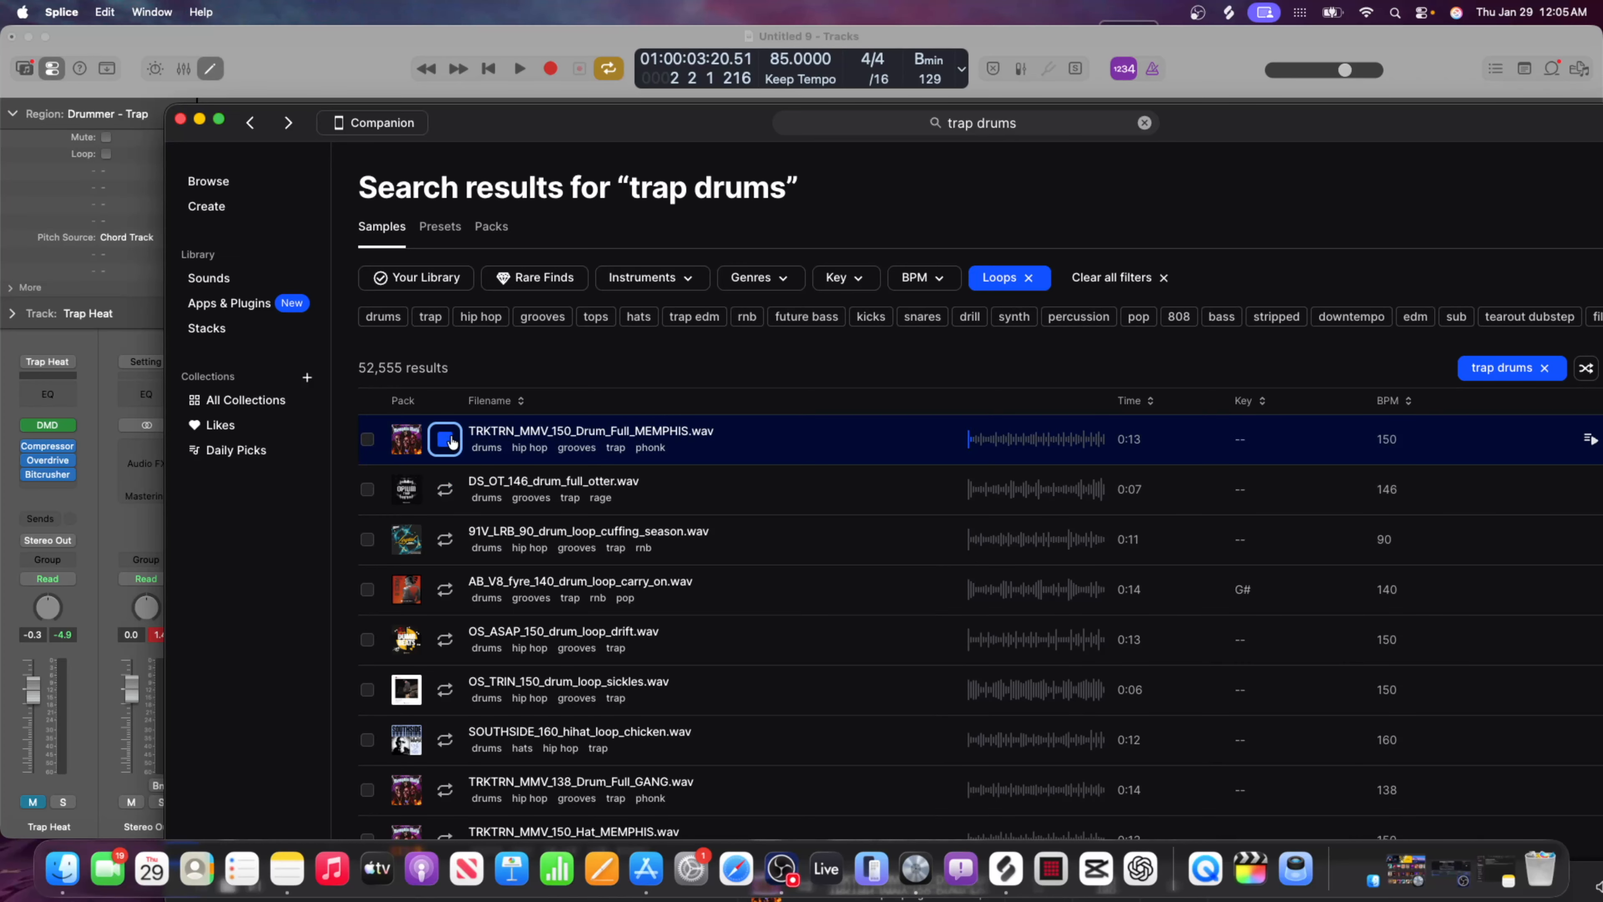
pyautogui.click(456, 487)
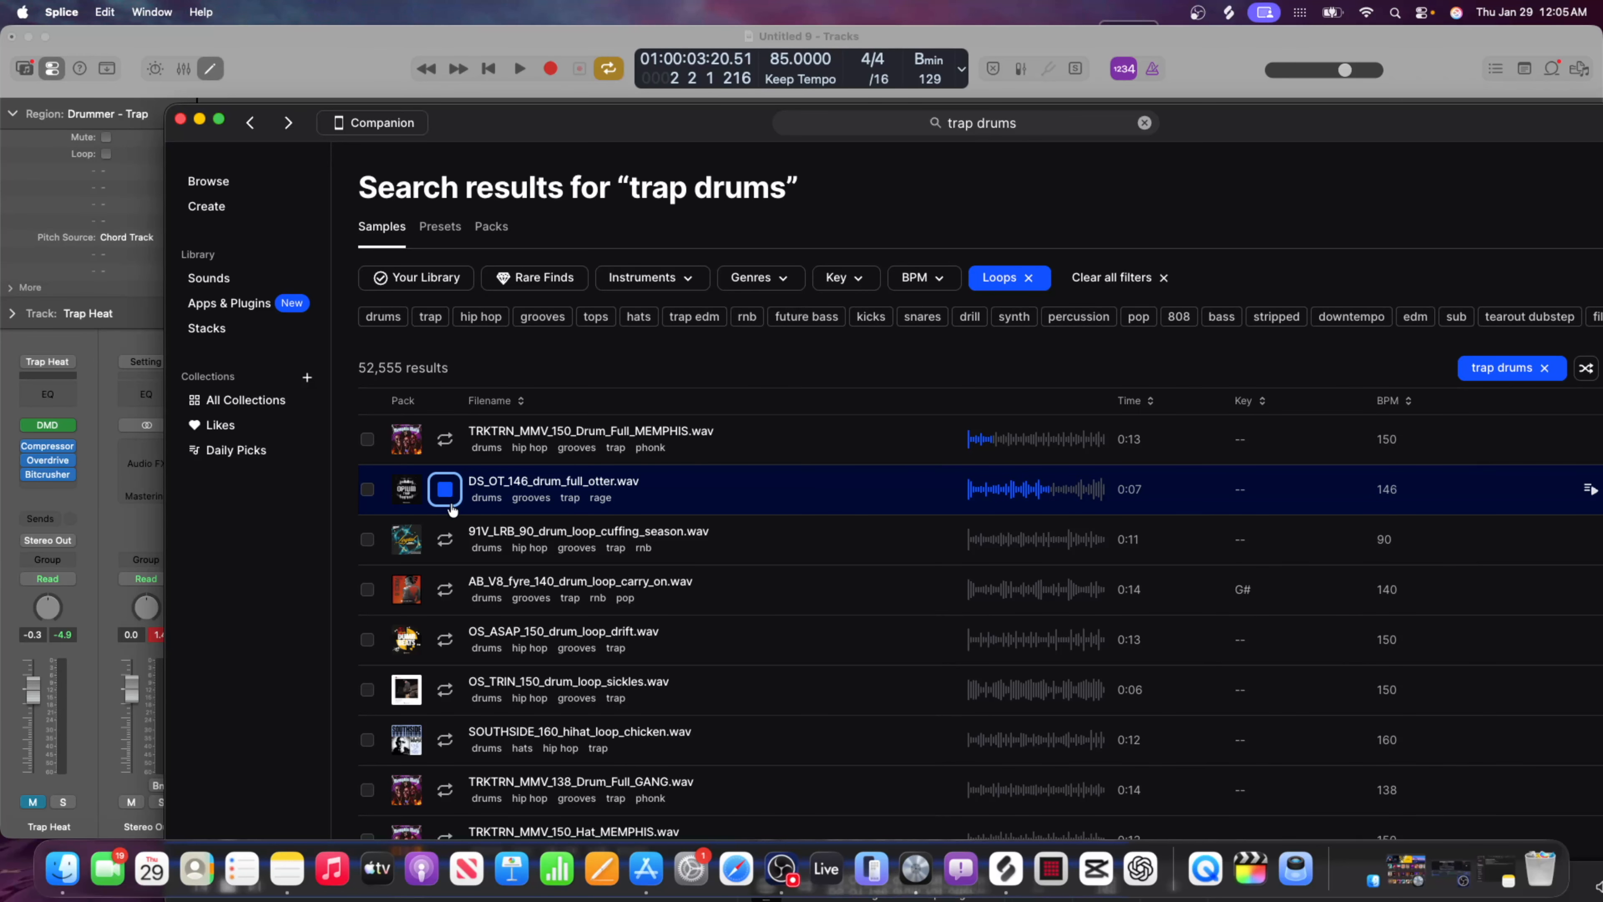
pyautogui.click(446, 539)
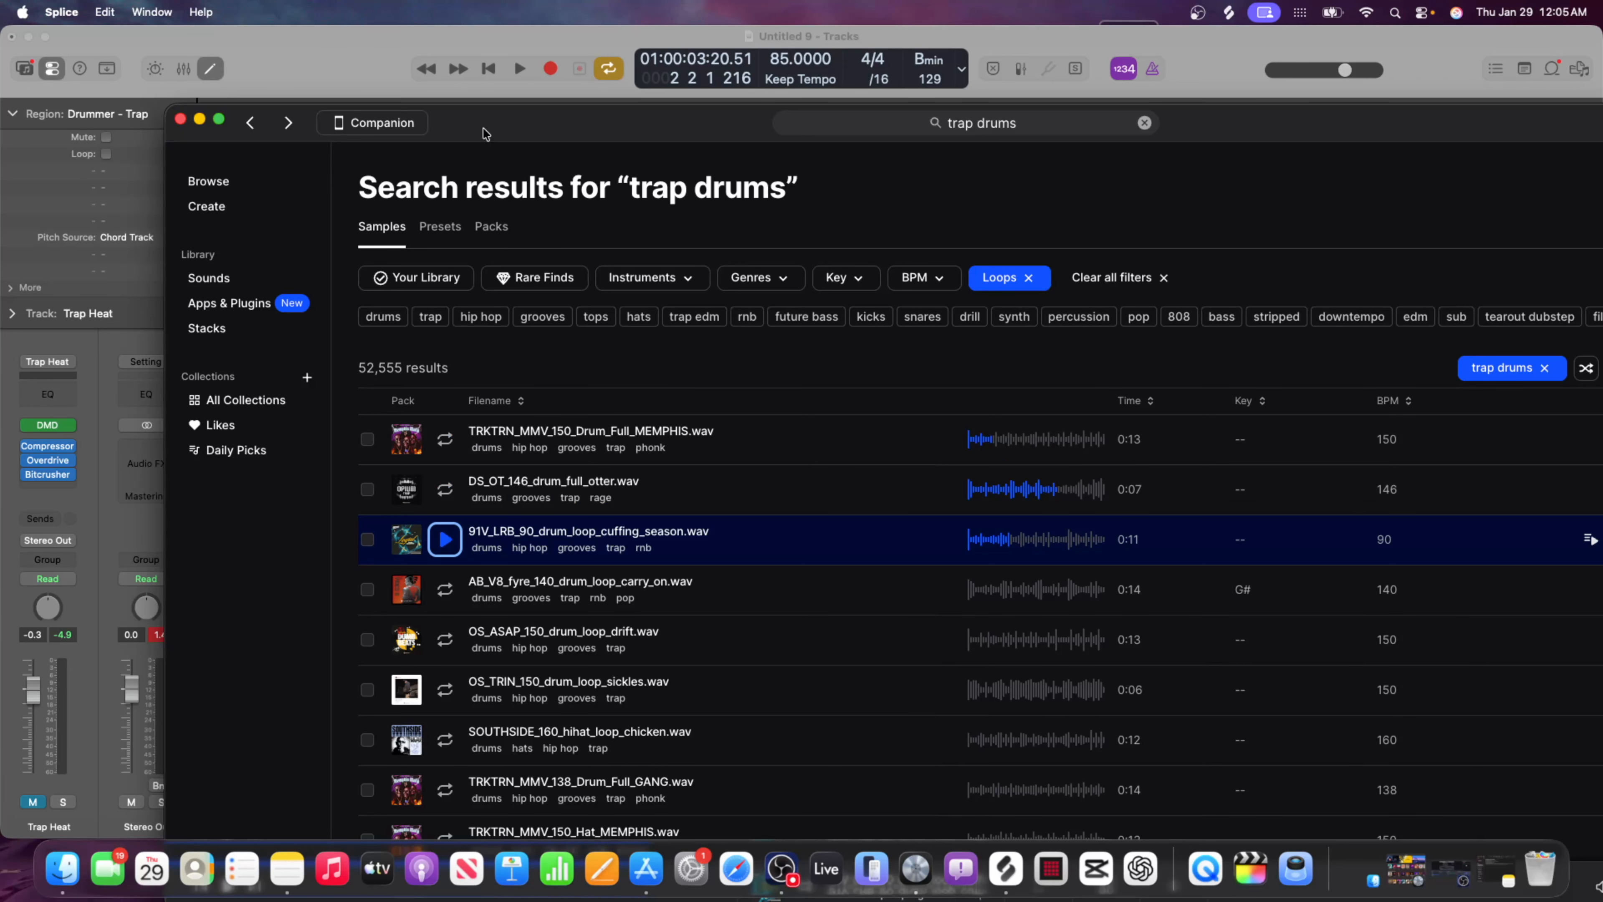
# Get 91V_LRB_90_drum_loop_cuffing_season.wav and place it on a new track at bar 1 of the Logic Pro project.
pyautogui.moveTo(541, 125); pyautogui.dragTo(263, 90)
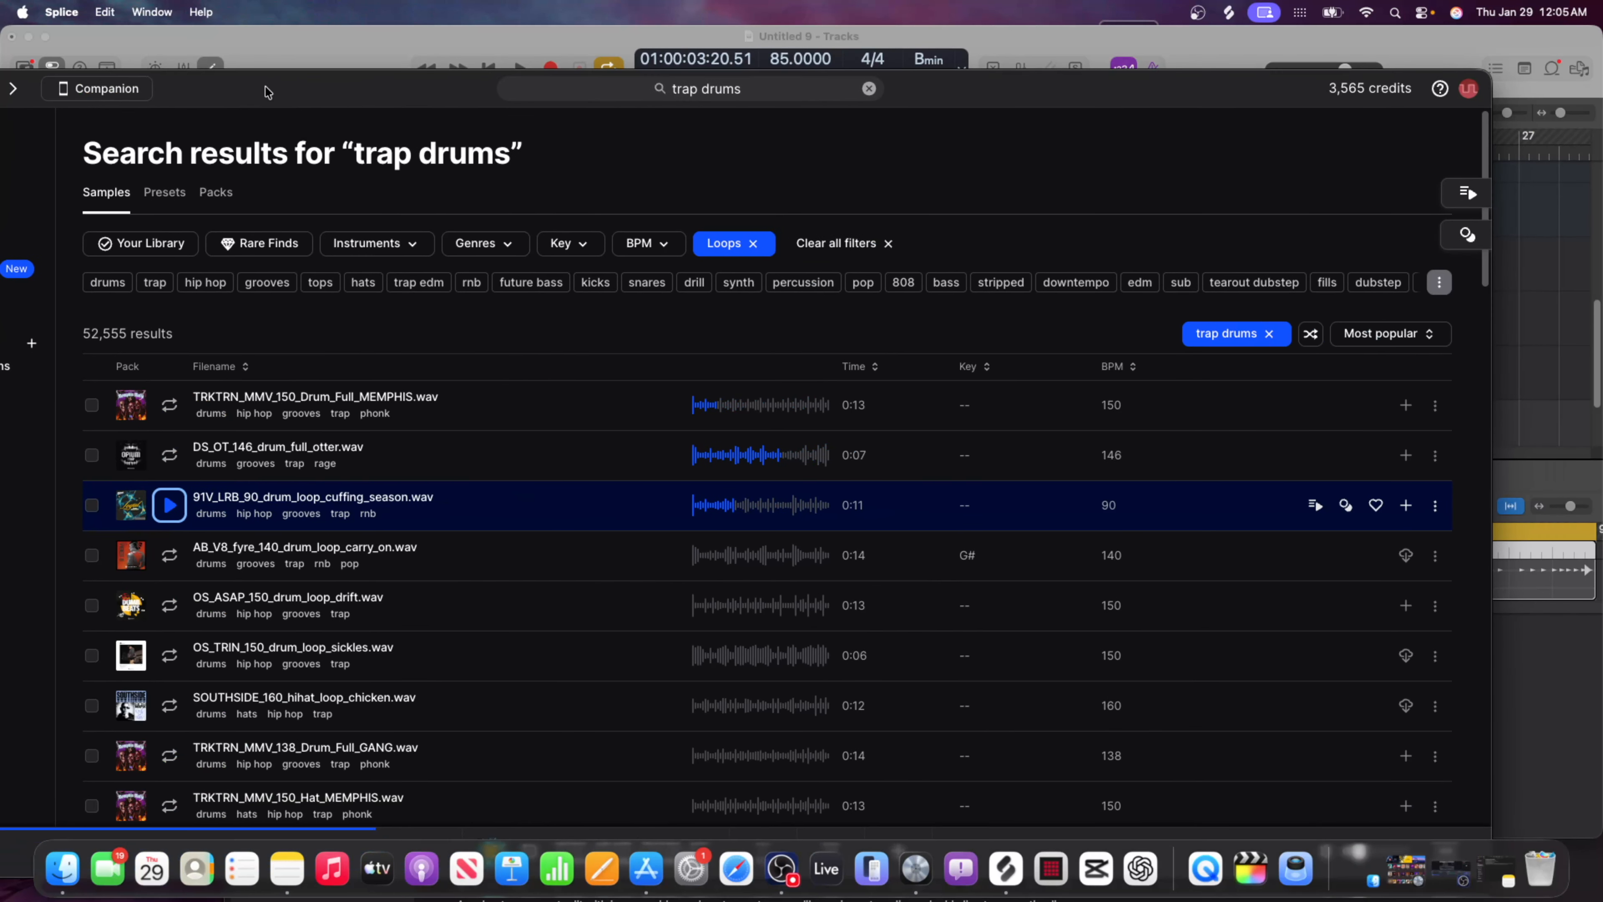
pyautogui.click(1414, 505)
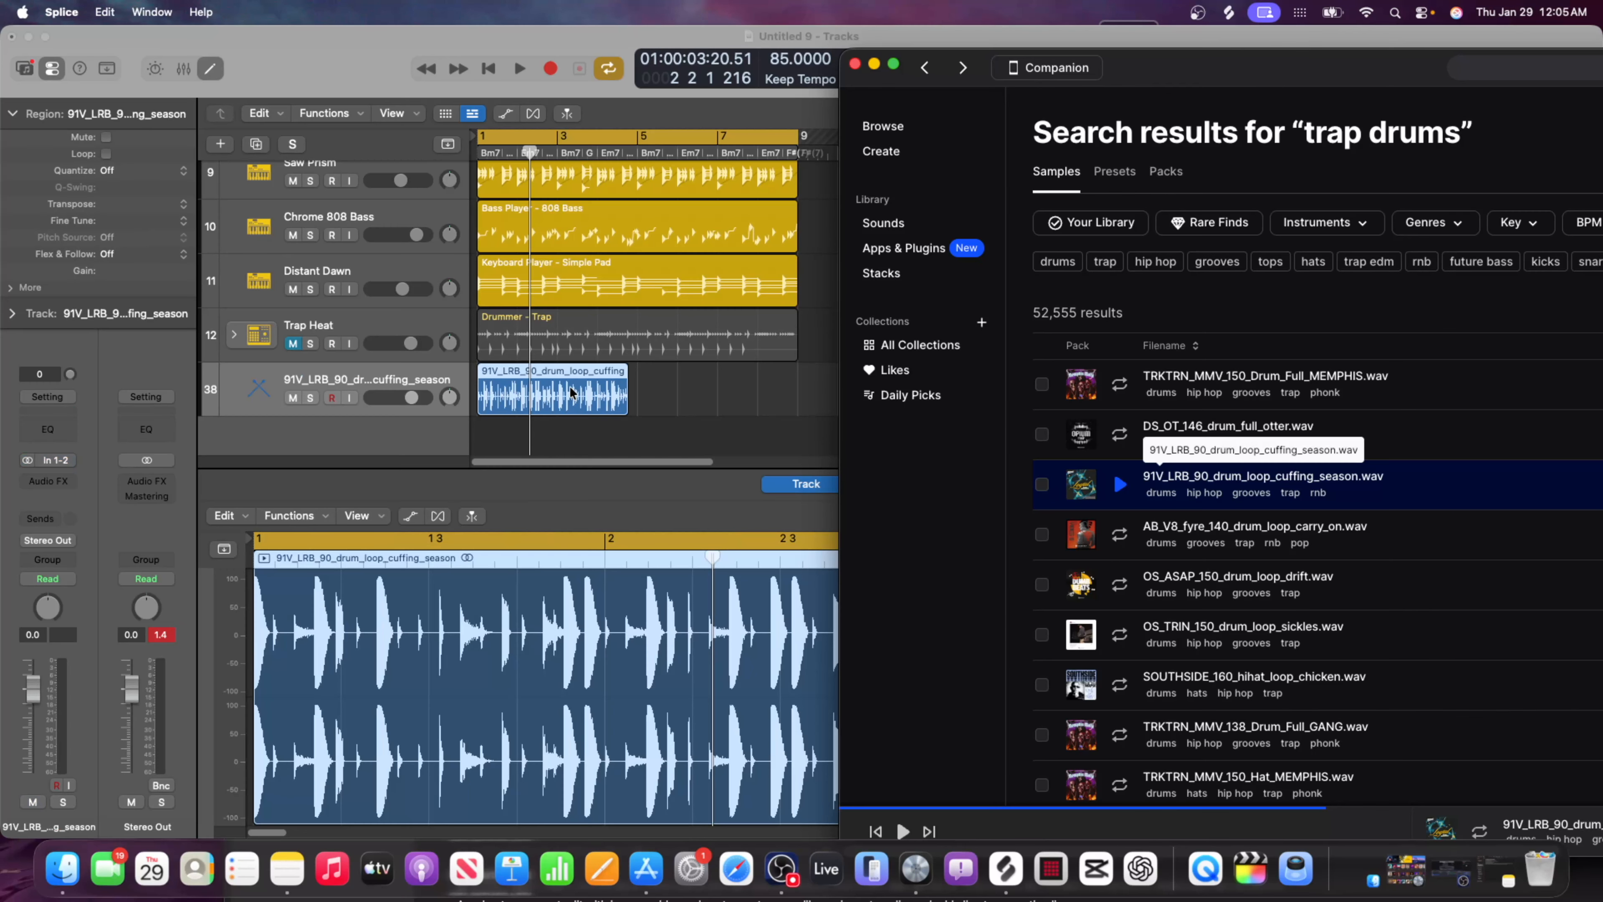
pyautogui.click(577, 390)
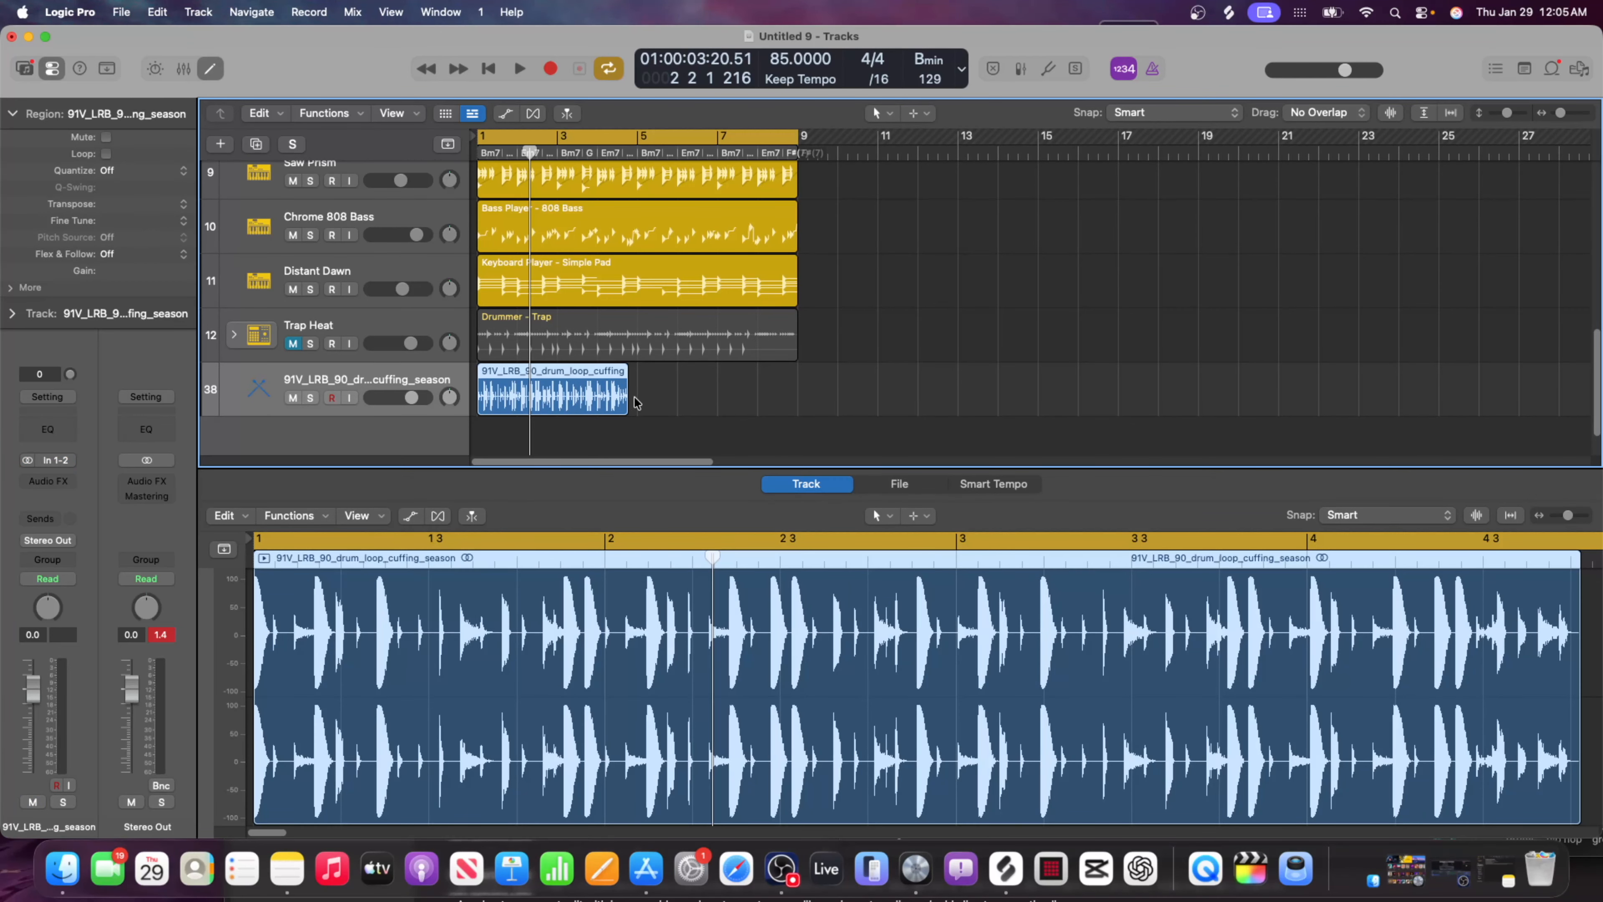
# Fit the cuffing_season drum loop to four bars, repeat it up to bar 9, and set its track volume to -4.9 dB.
pyautogui.moveTo(625, 399); pyautogui.dragTo(751, 391)
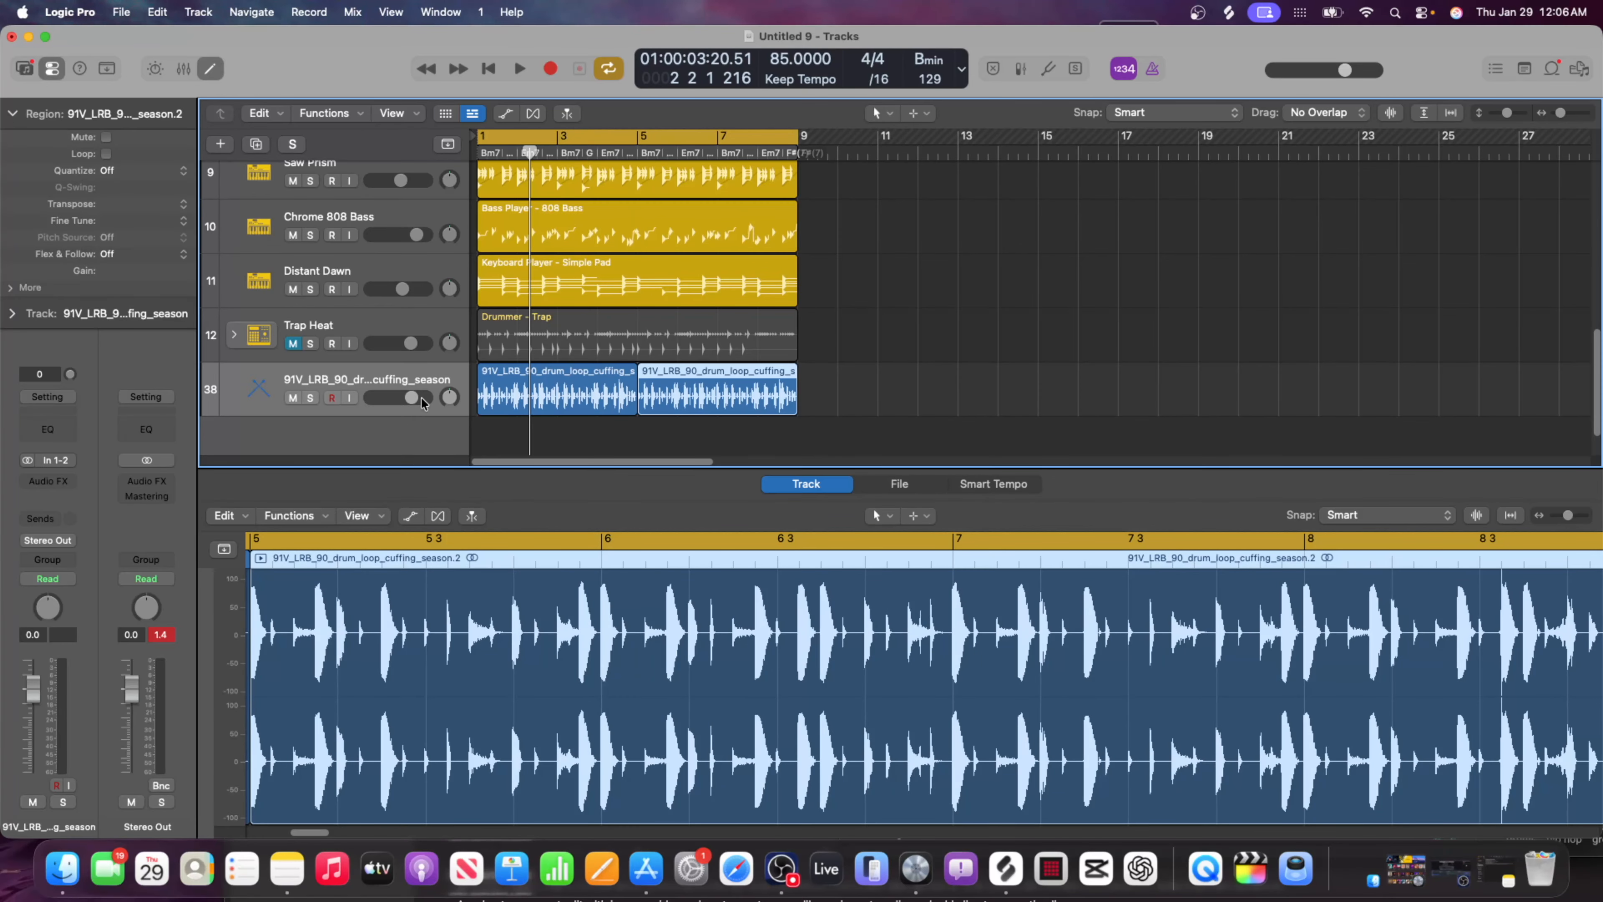
pyautogui.moveTo(415, 399); pyautogui.dragTo(401, 398)
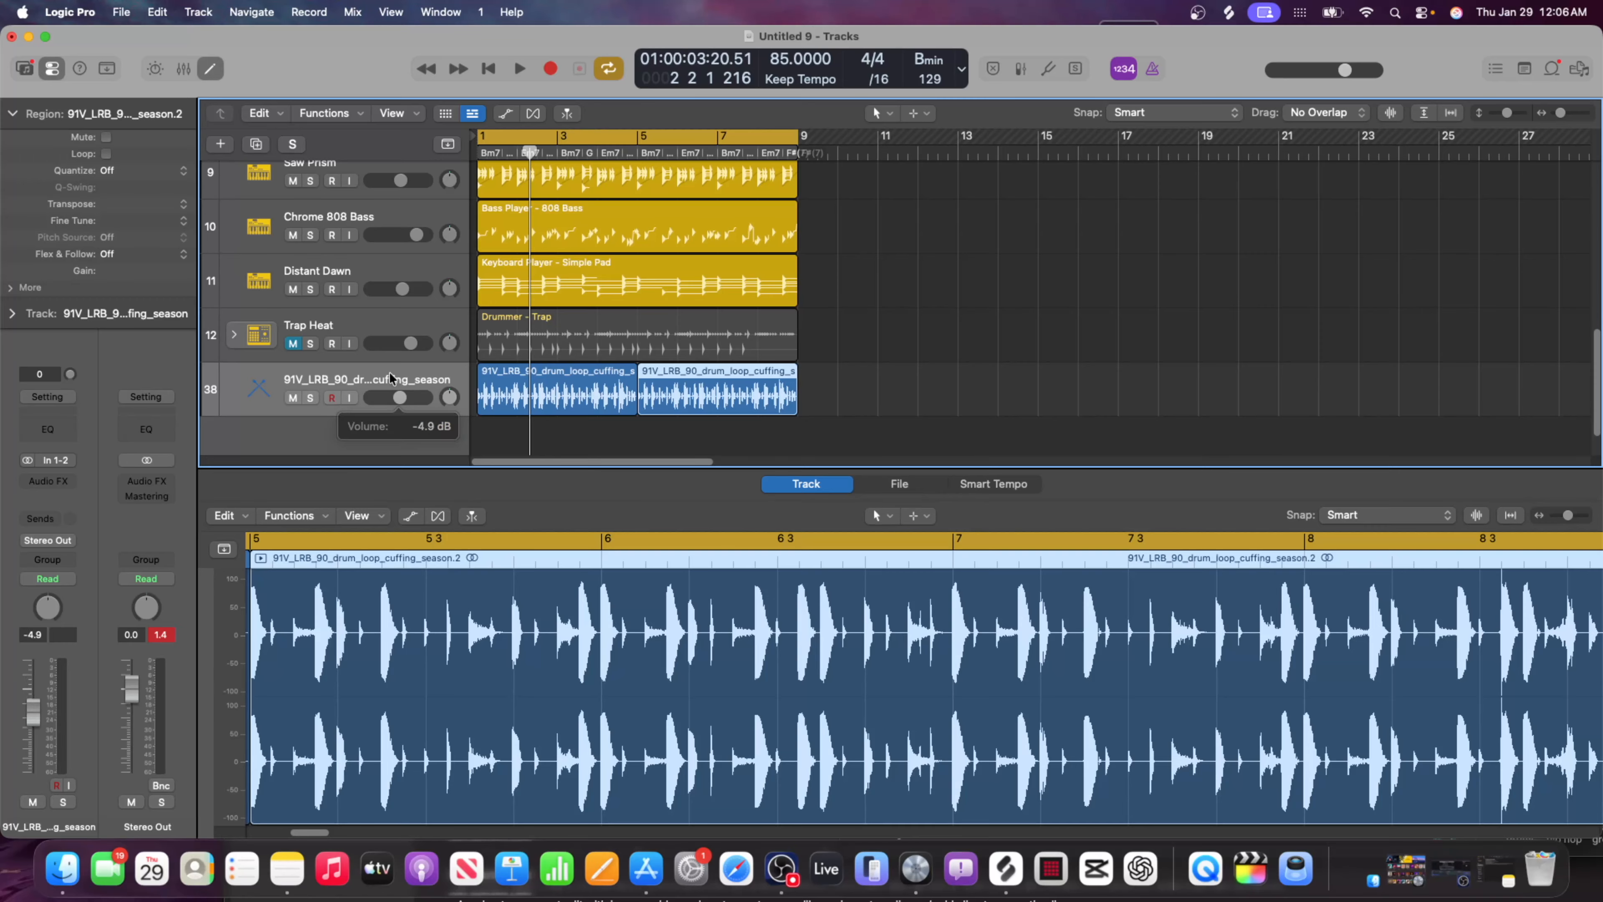
# Play the arrangement from the beginning in full-screen view and review all tracks with the new drum loop.
pyautogui.moveTo(530, 154); pyautogui.dragTo(404, 154)
pyautogui.press('space')
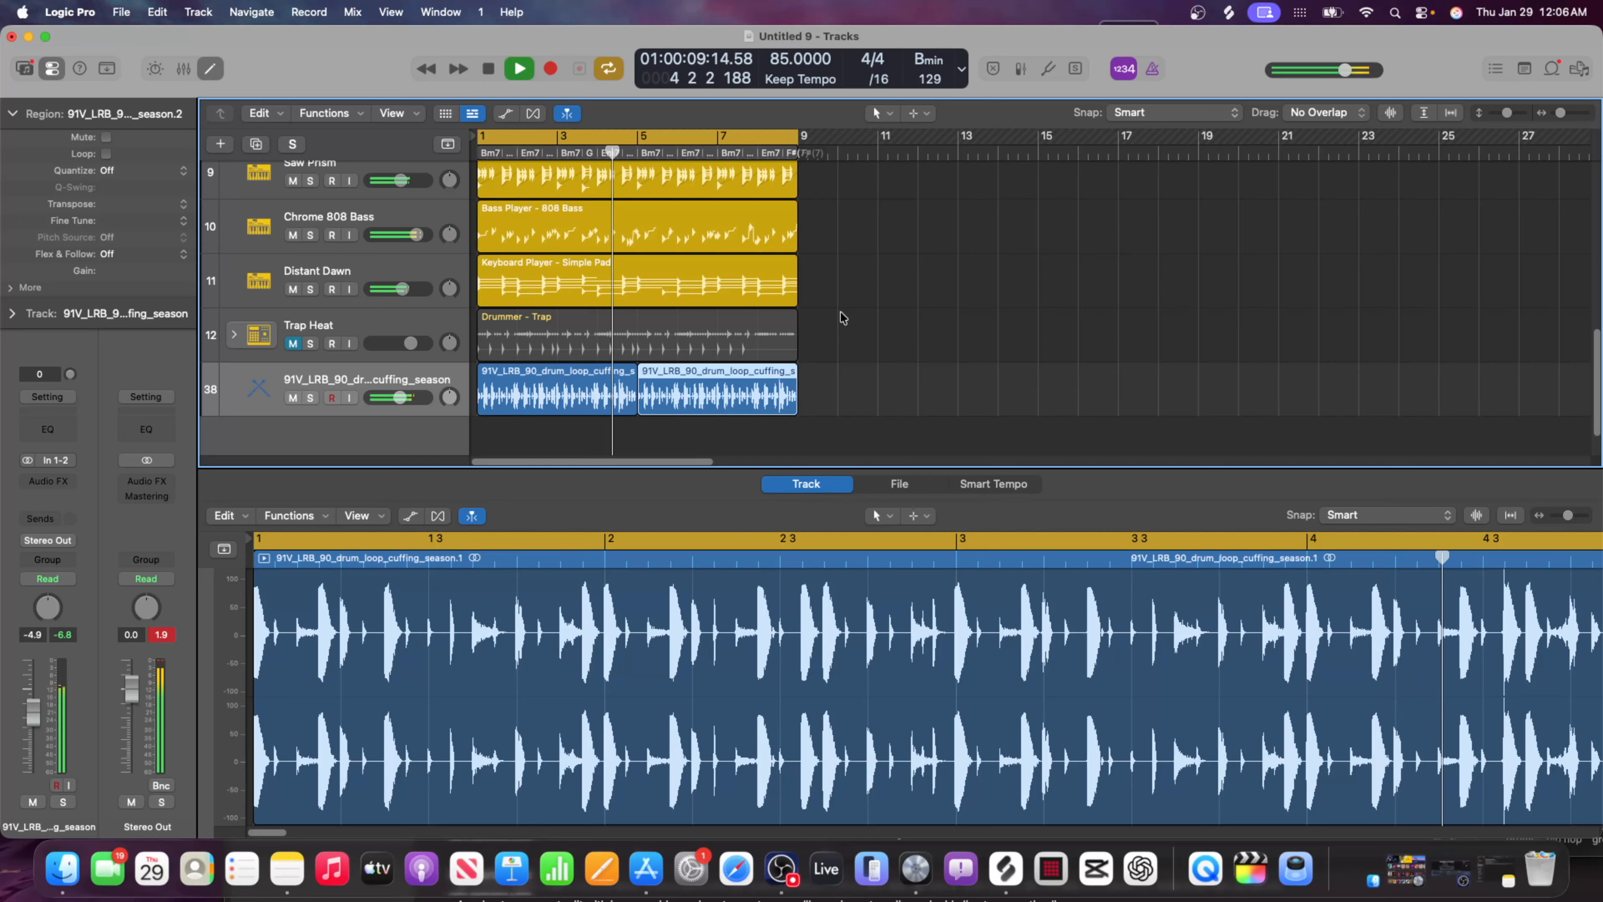
pyautogui.scroll(1, 955, 318)
pyautogui.scroll(8, 950, 321)
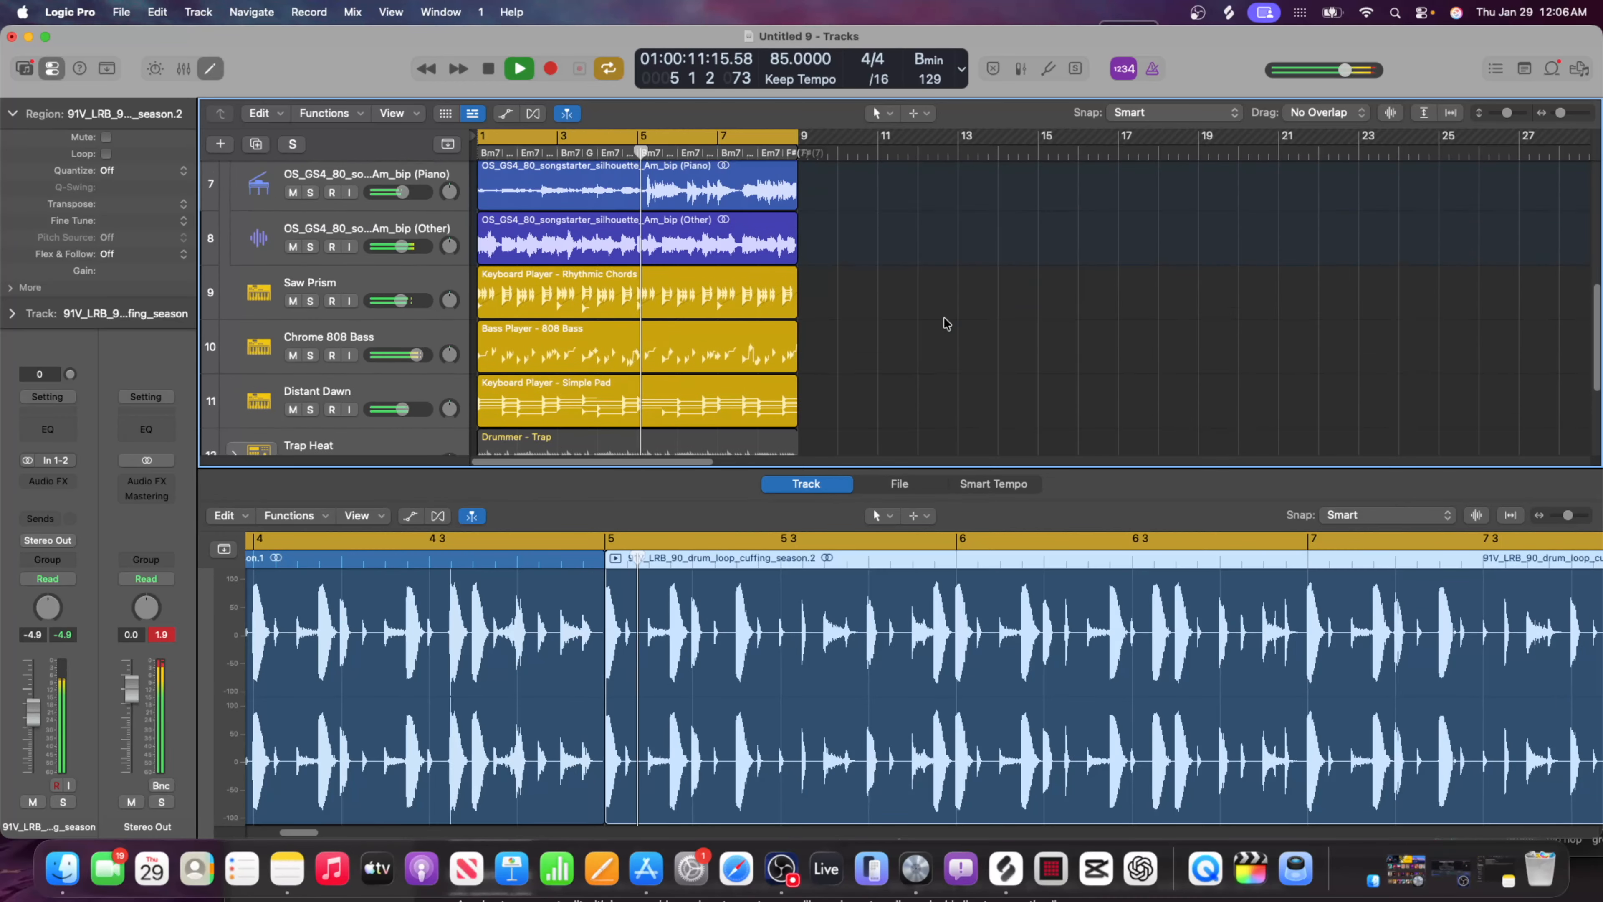
pyautogui.scroll(6, 947, 327)
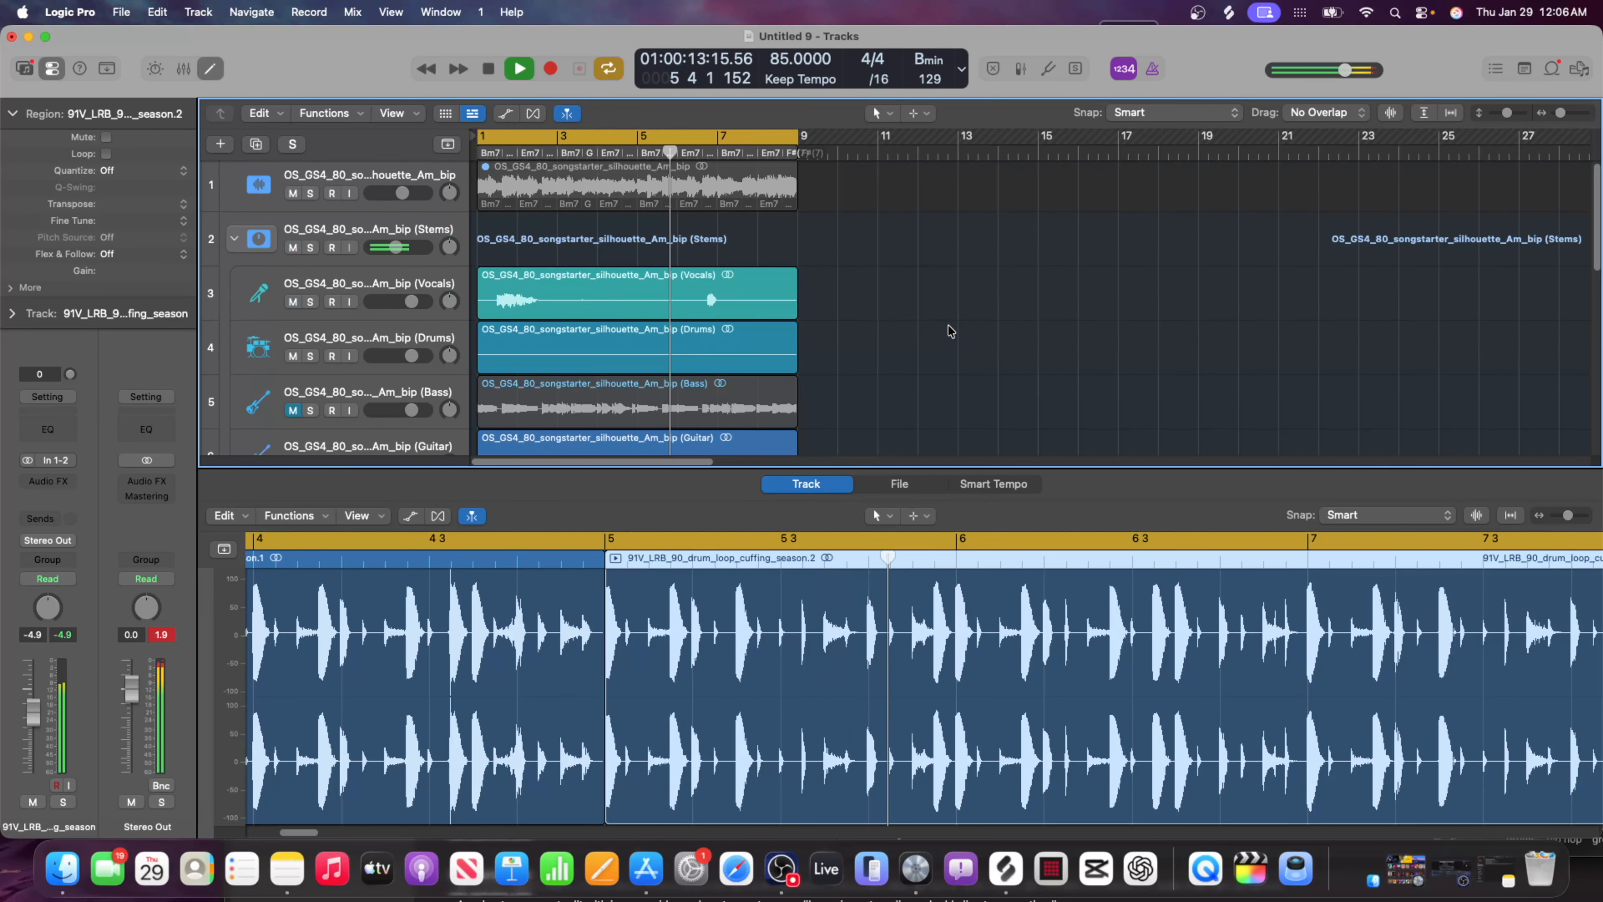
pyautogui.click(47, 39)
pyautogui.scroll(-9, 861, 333)
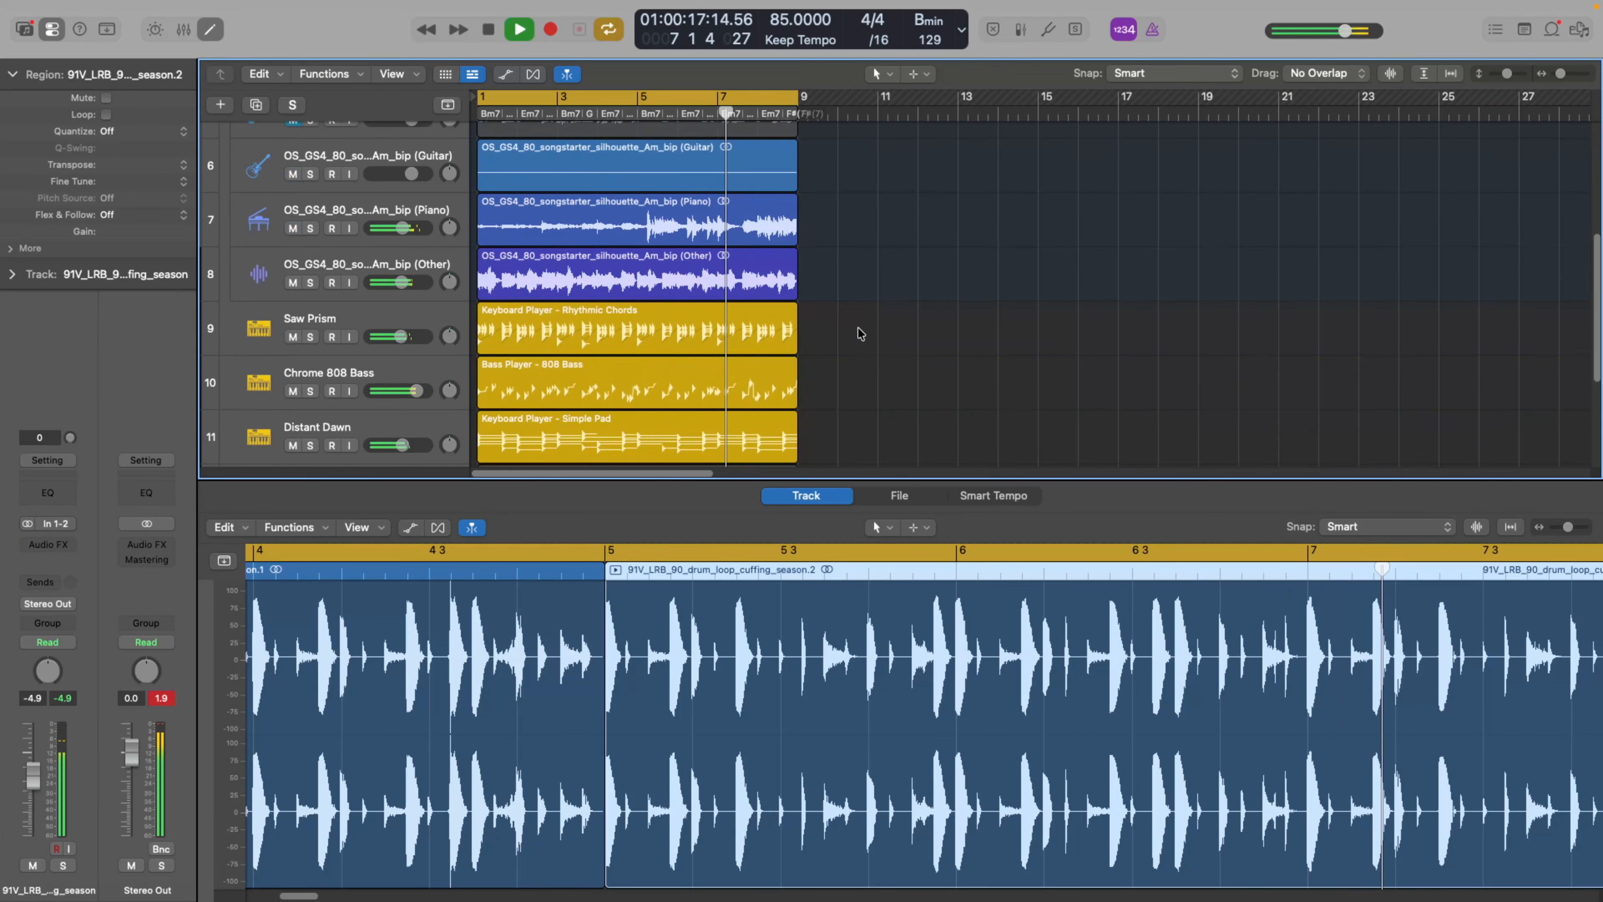
pyautogui.scroll(-7, 860, 333)
pyautogui.scroll(9, 862, 329)
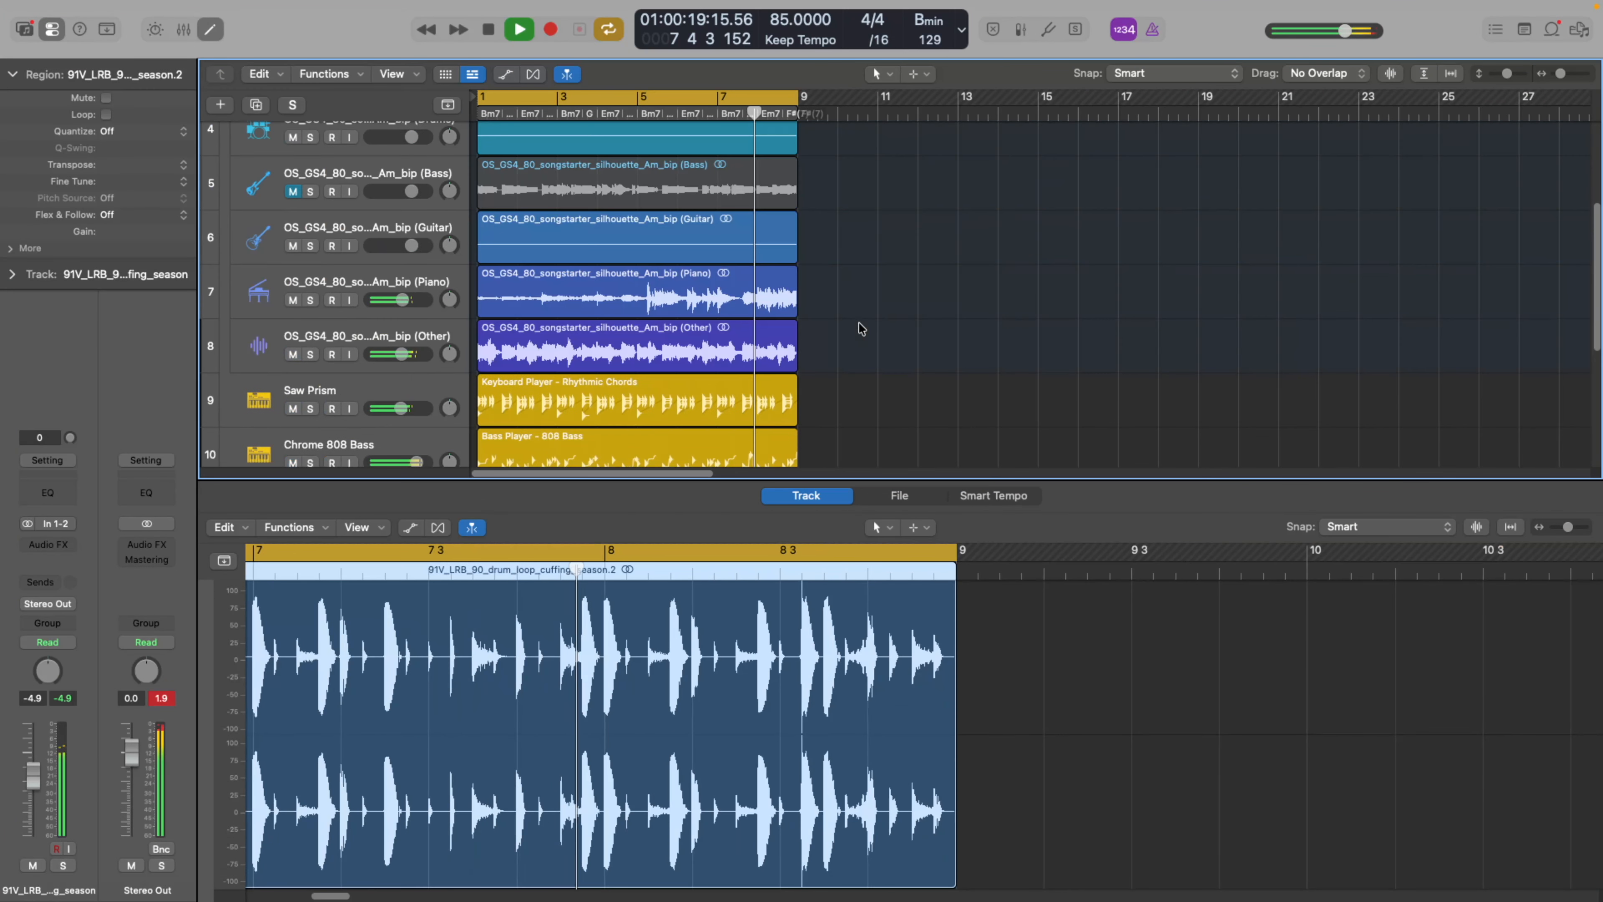
pyautogui.scroll(4, 860, 328)
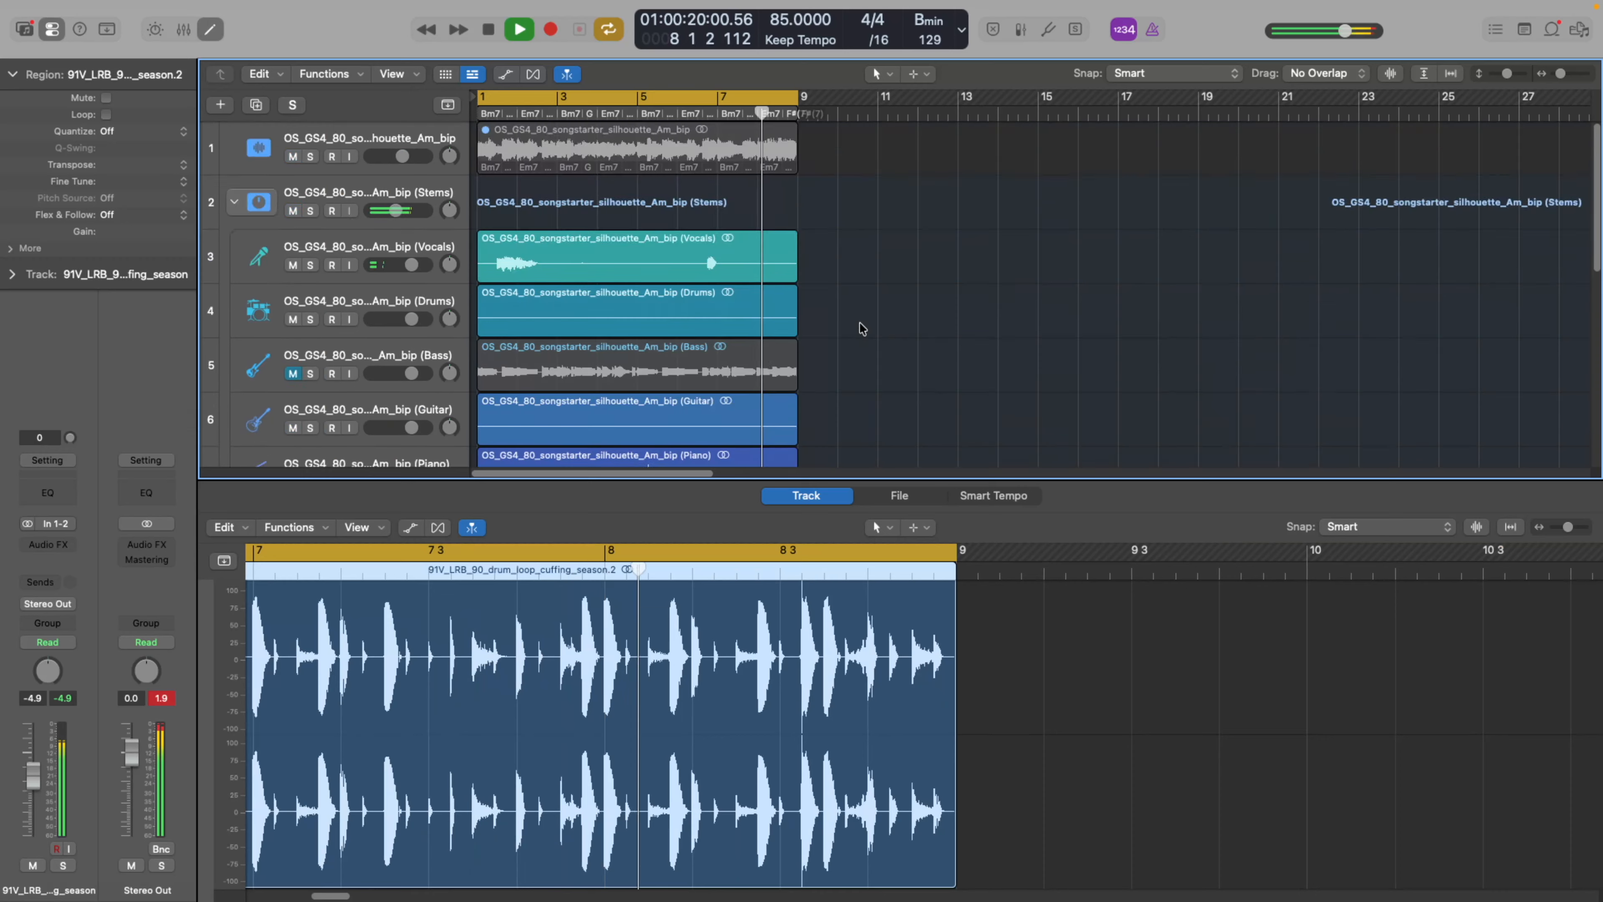
# Stop playback and convert the Simple Pad Keyboard Player region on the Distant Dawn track to a MIDI region.
pyautogui.click(491, 30)
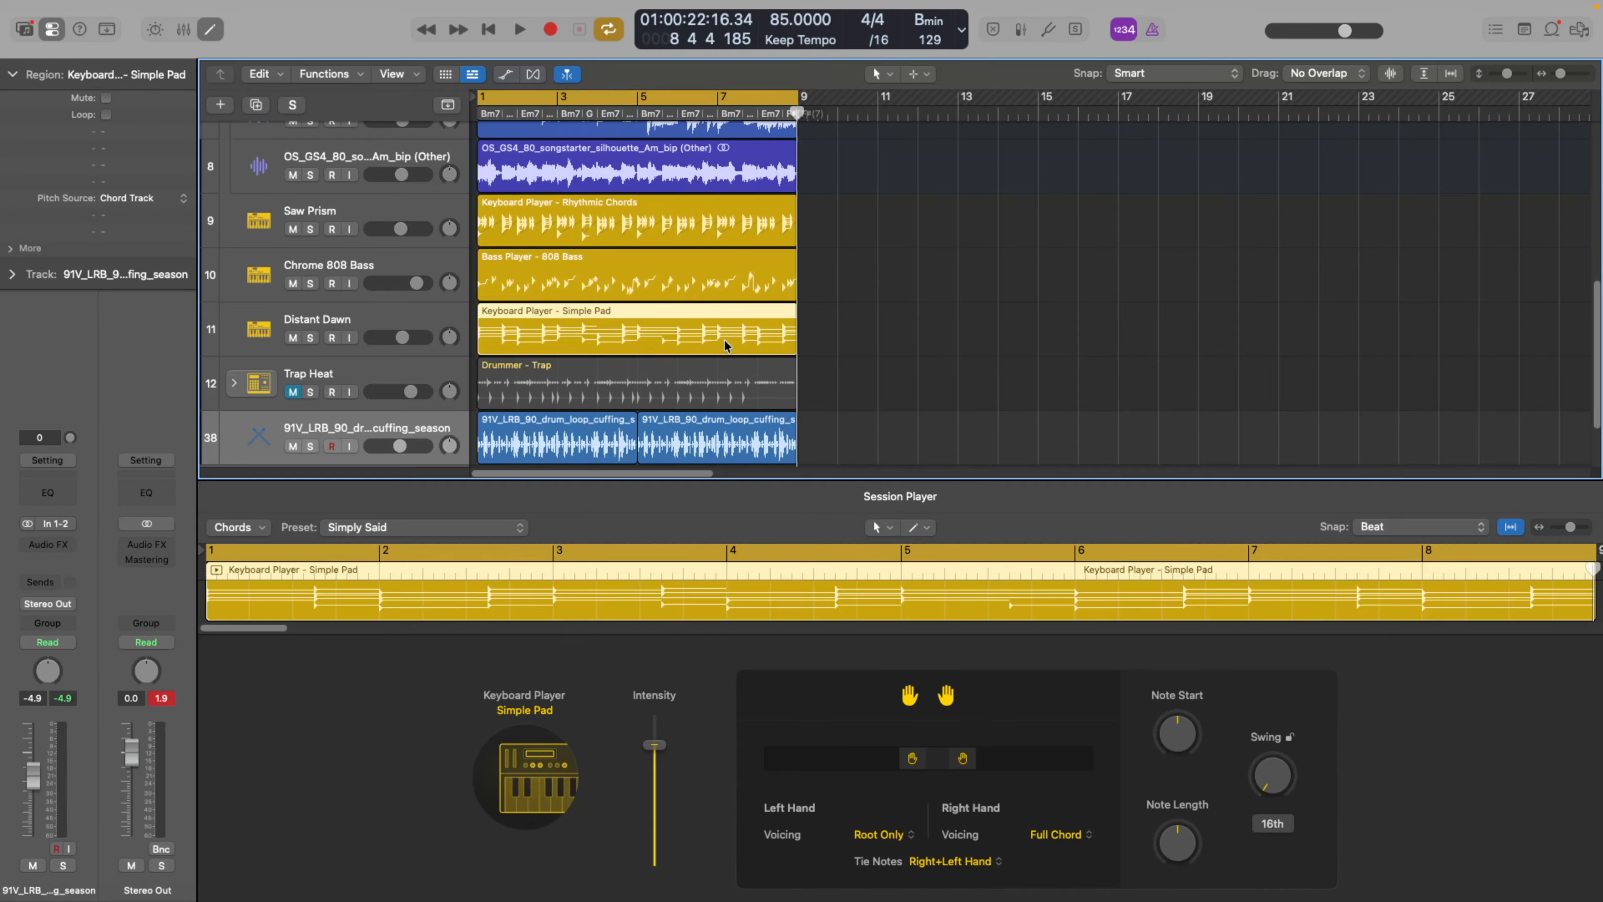
pyautogui.click(501, 330)
pyautogui.rightClick(578, 323)
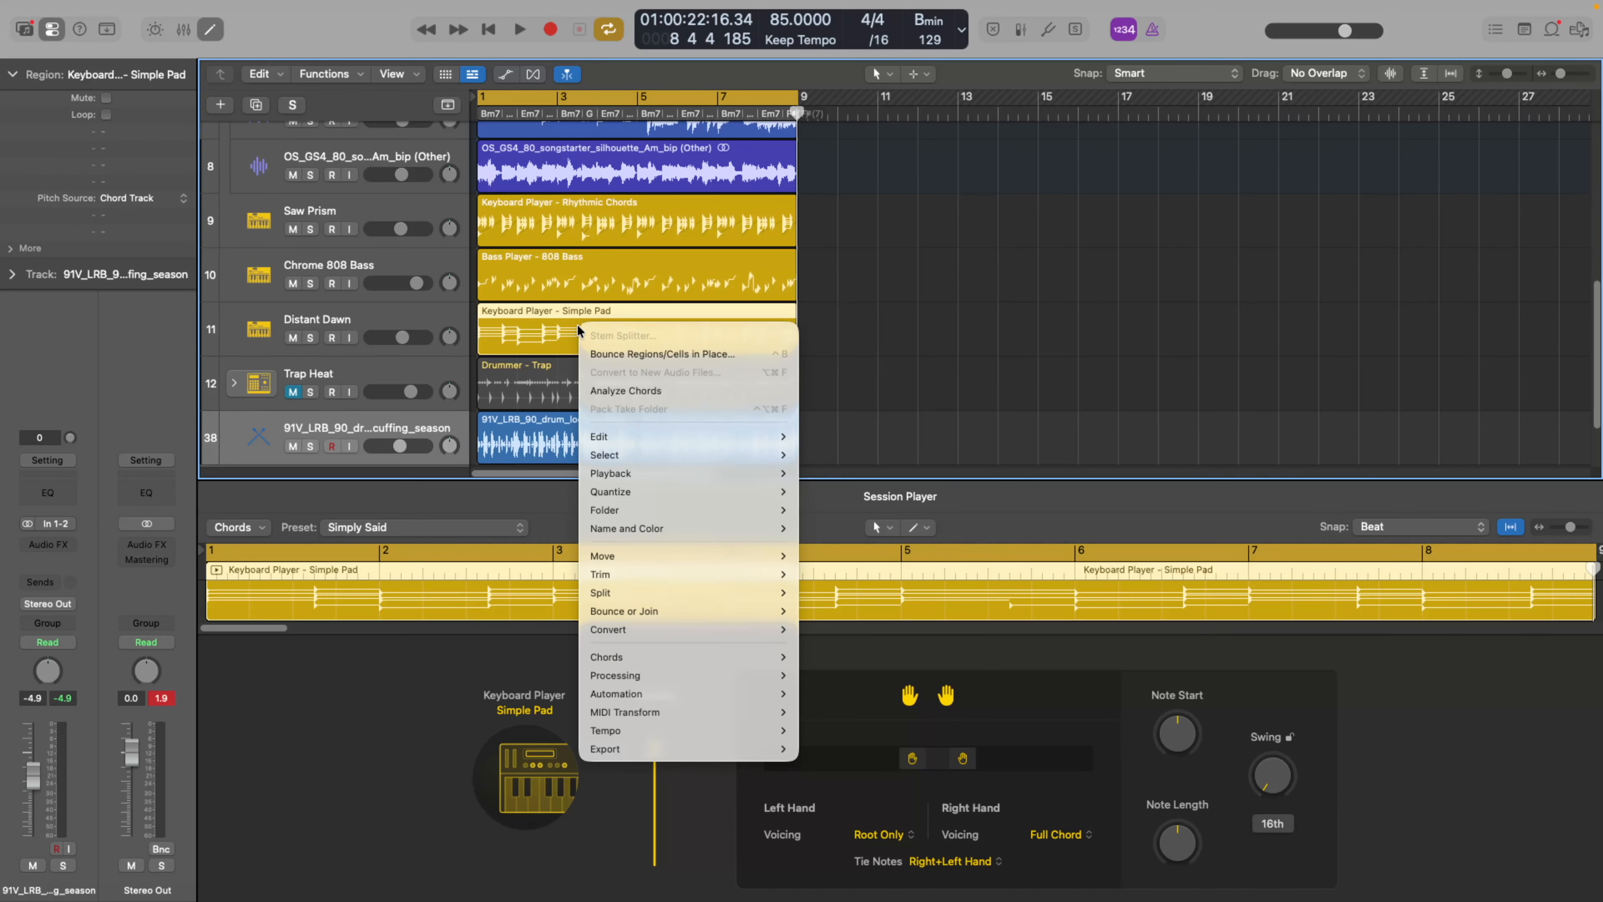
pyautogui.moveTo(700, 528)
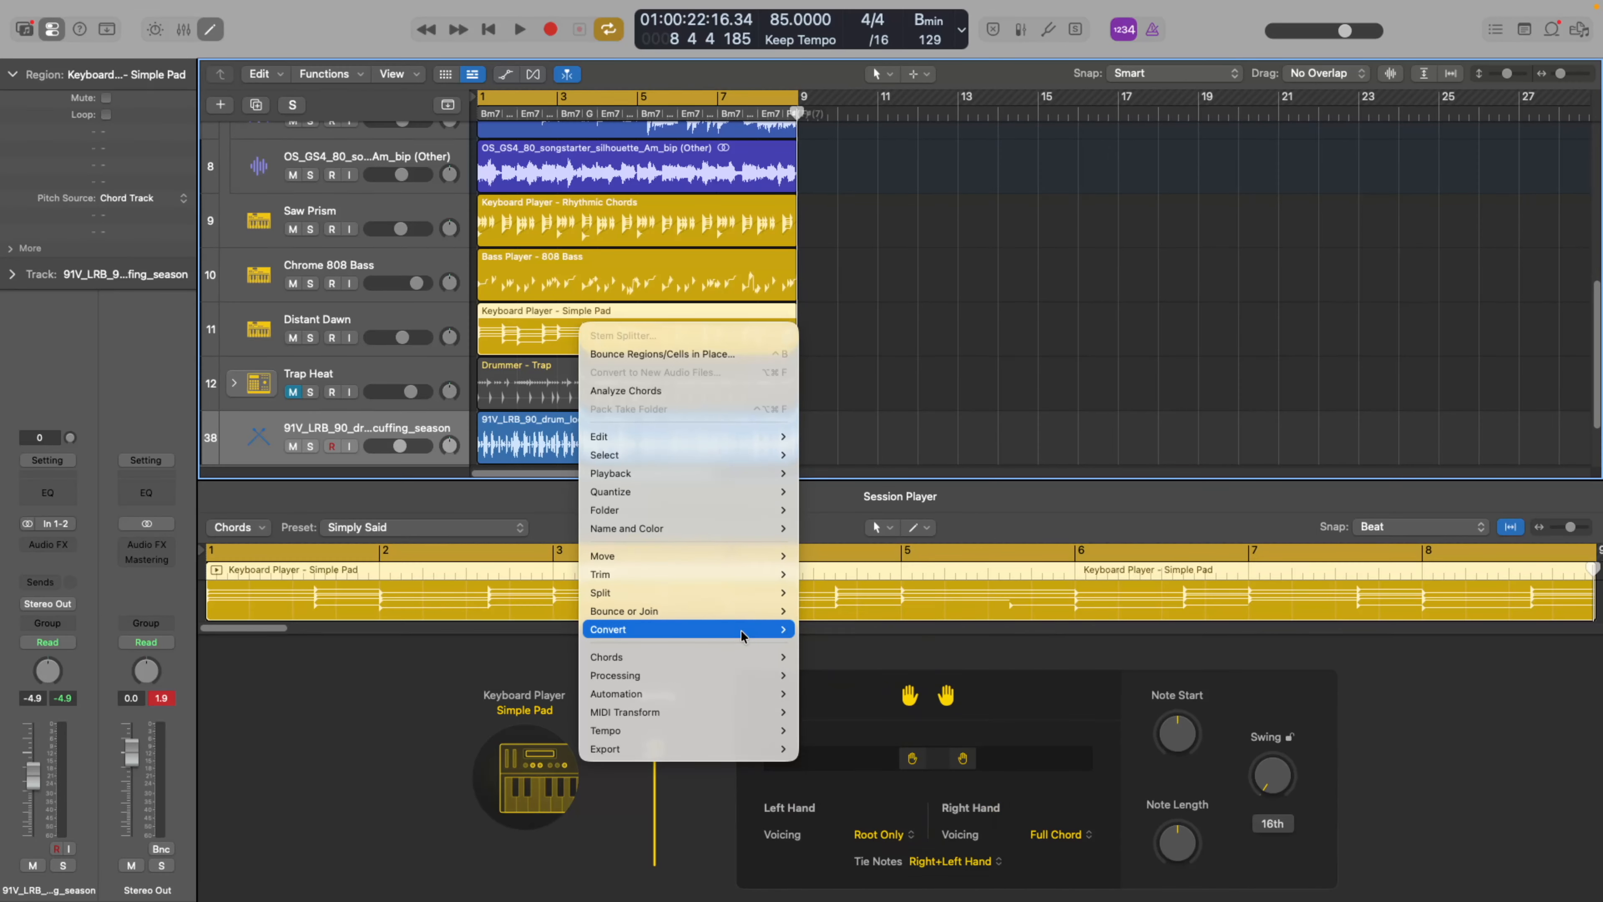
pyautogui.moveTo(740, 630)
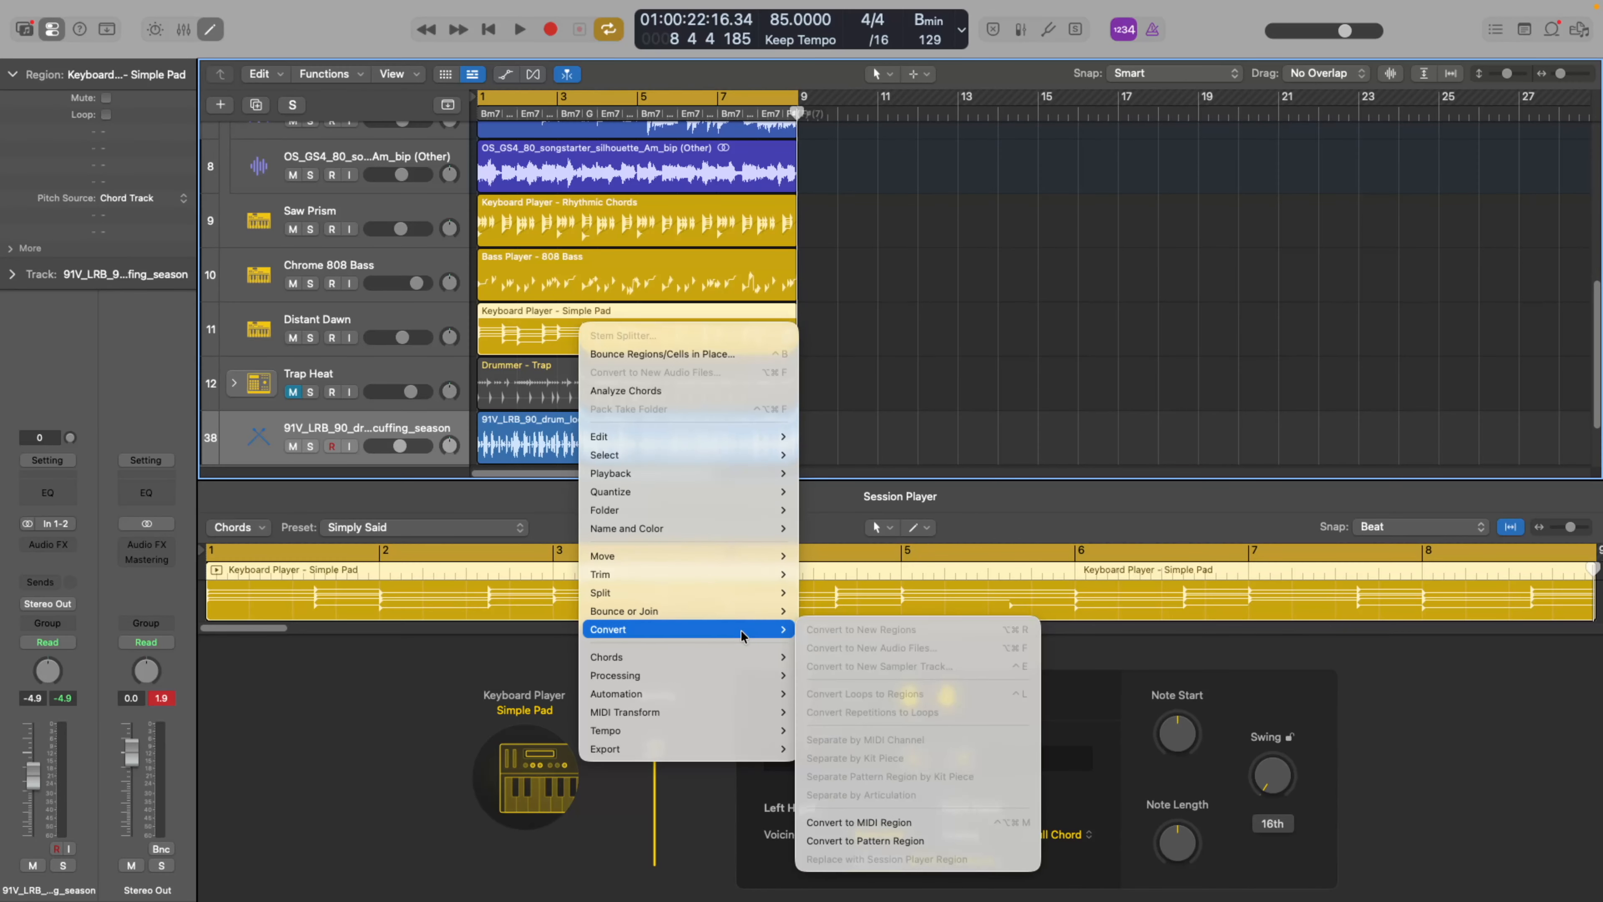
pyautogui.click(918, 823)
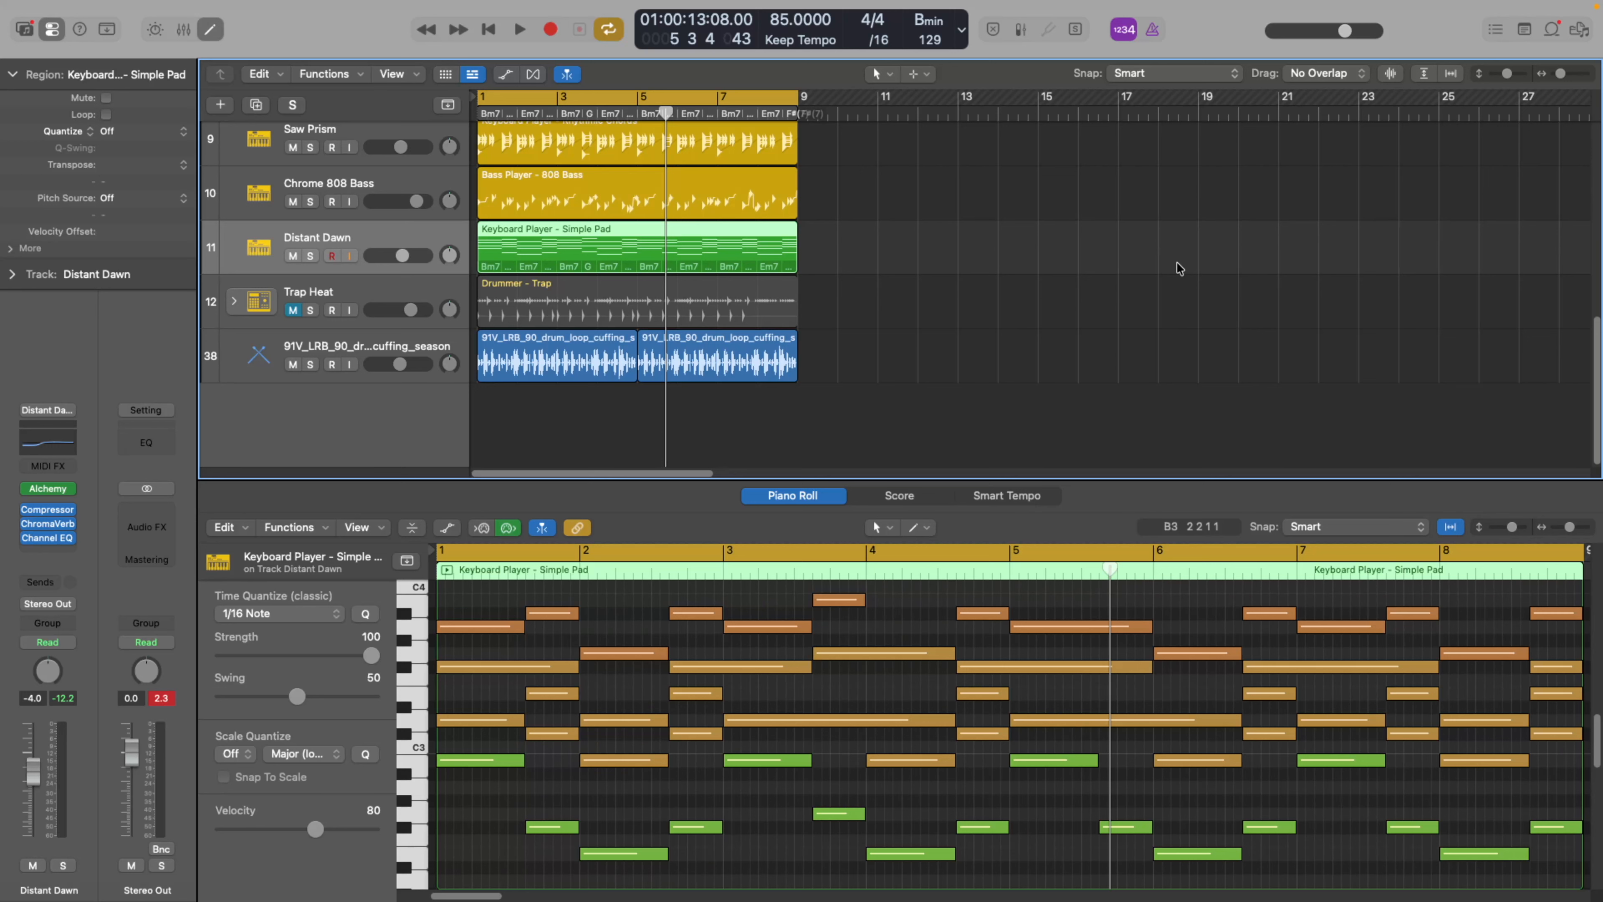
pyautogui.scroll(5, 1170, 261)
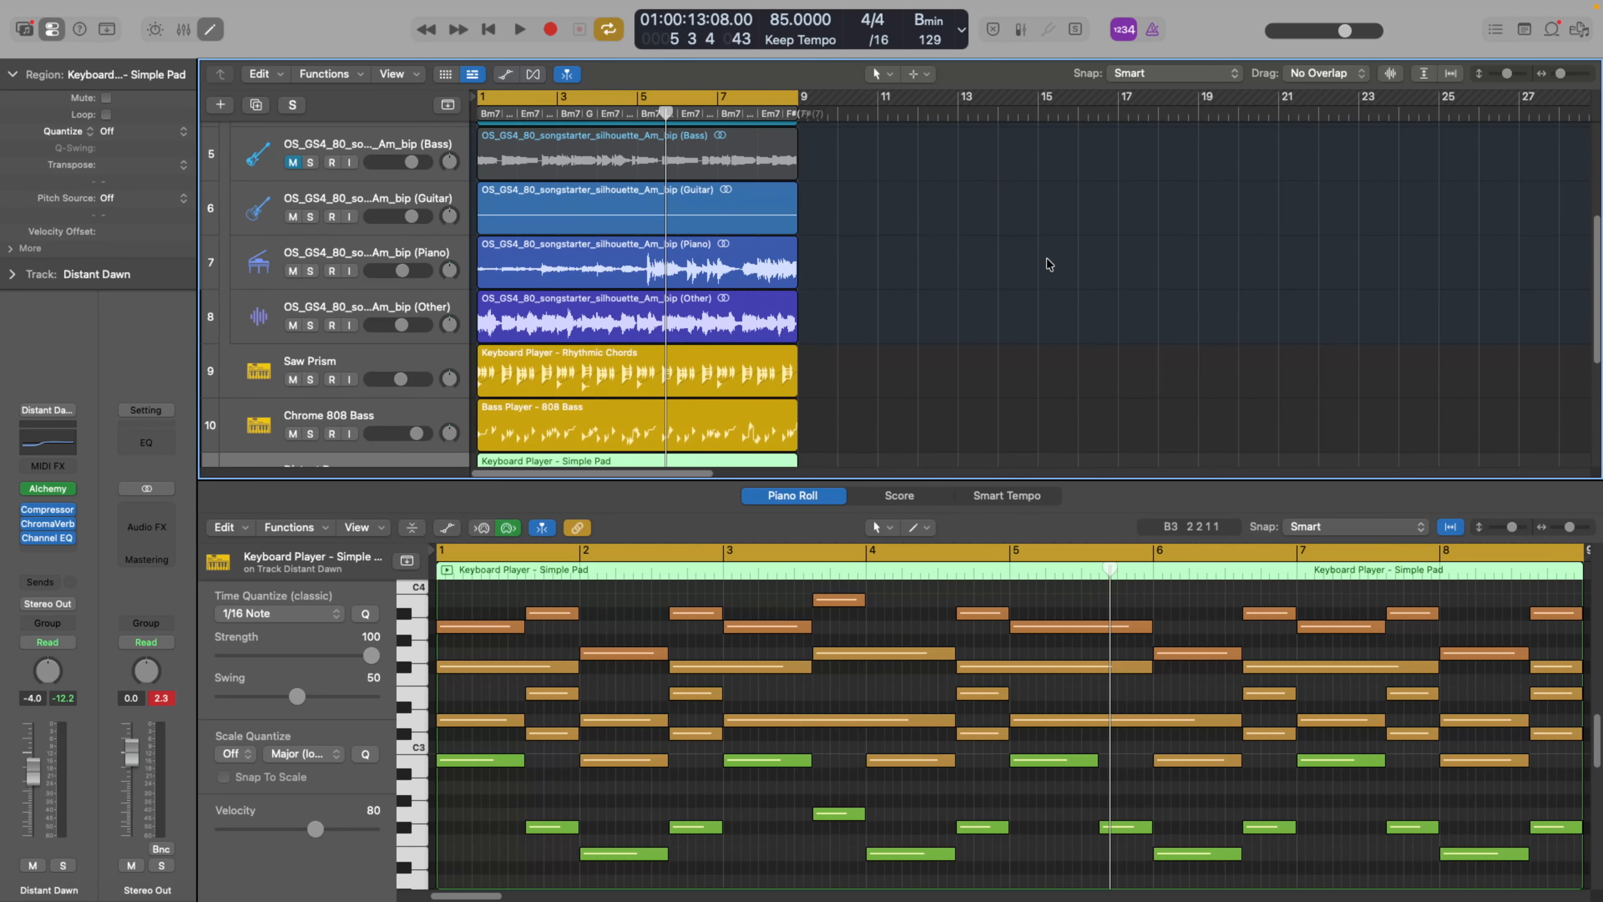
pyautogui.scroll(-5, 1047, 268)
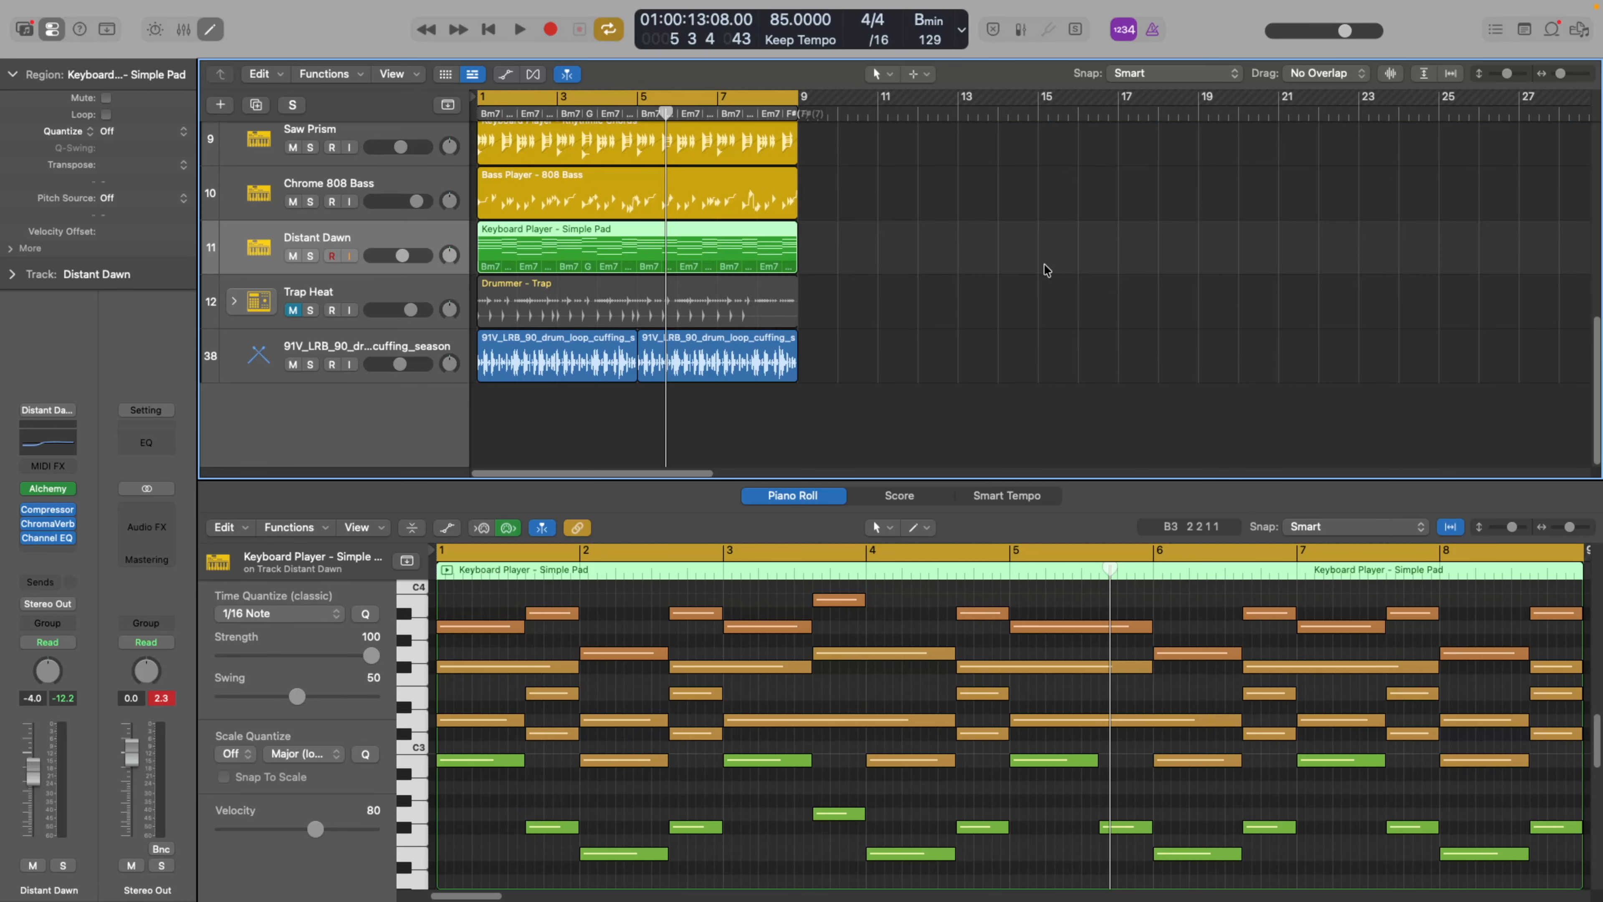
pyautogui.scroll(8, 1045, 264)
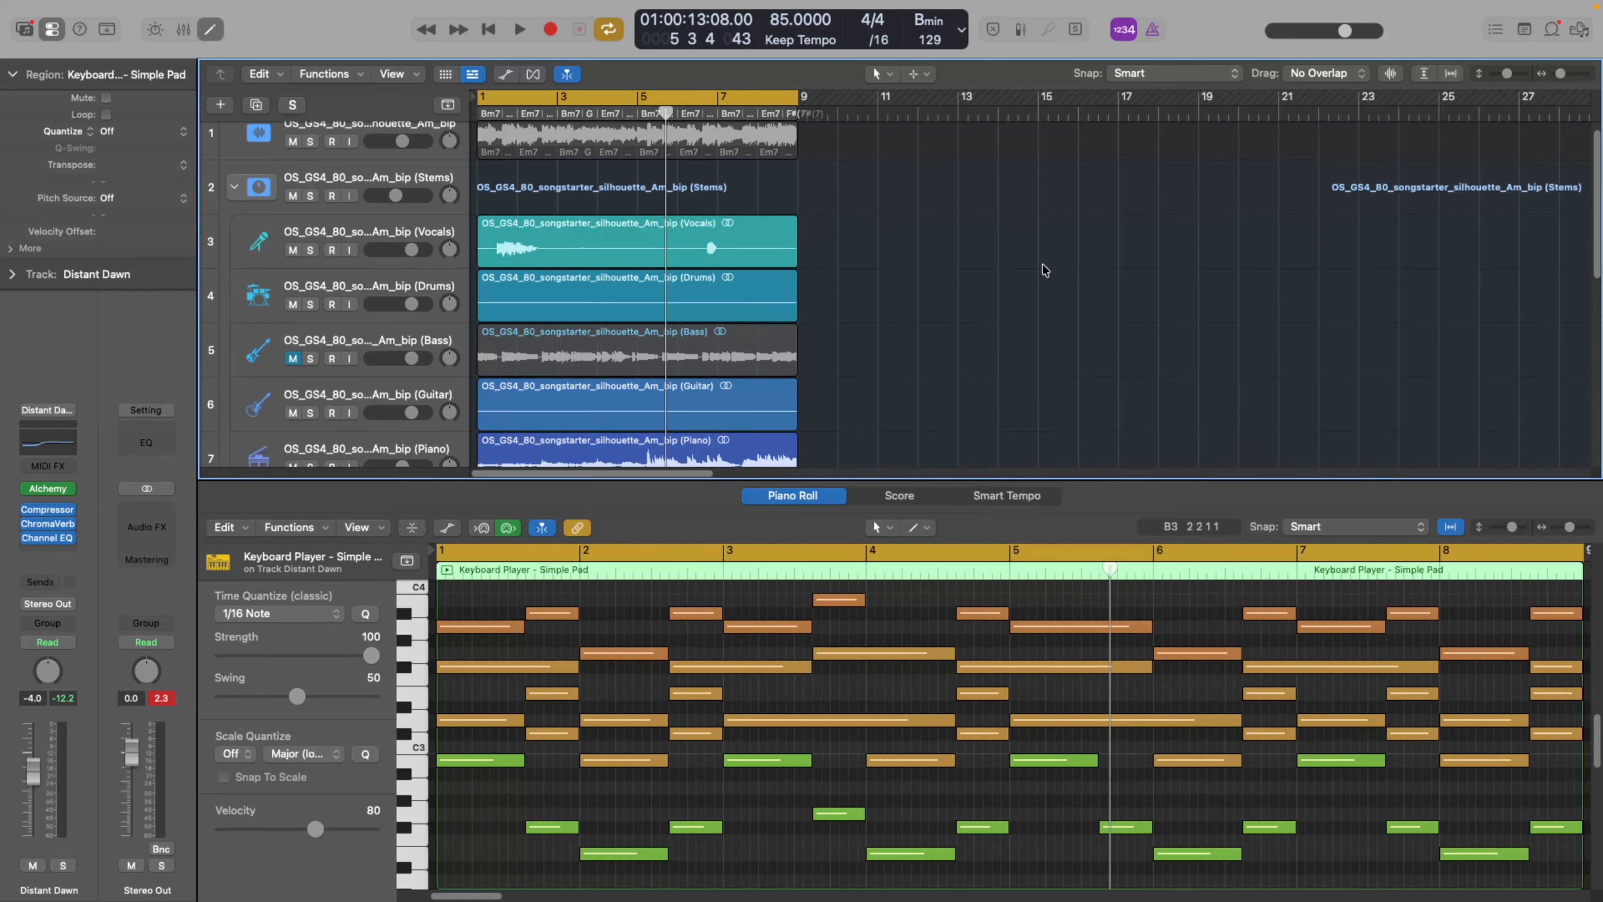
pyautogui.scroll(-8, 1043, 265)
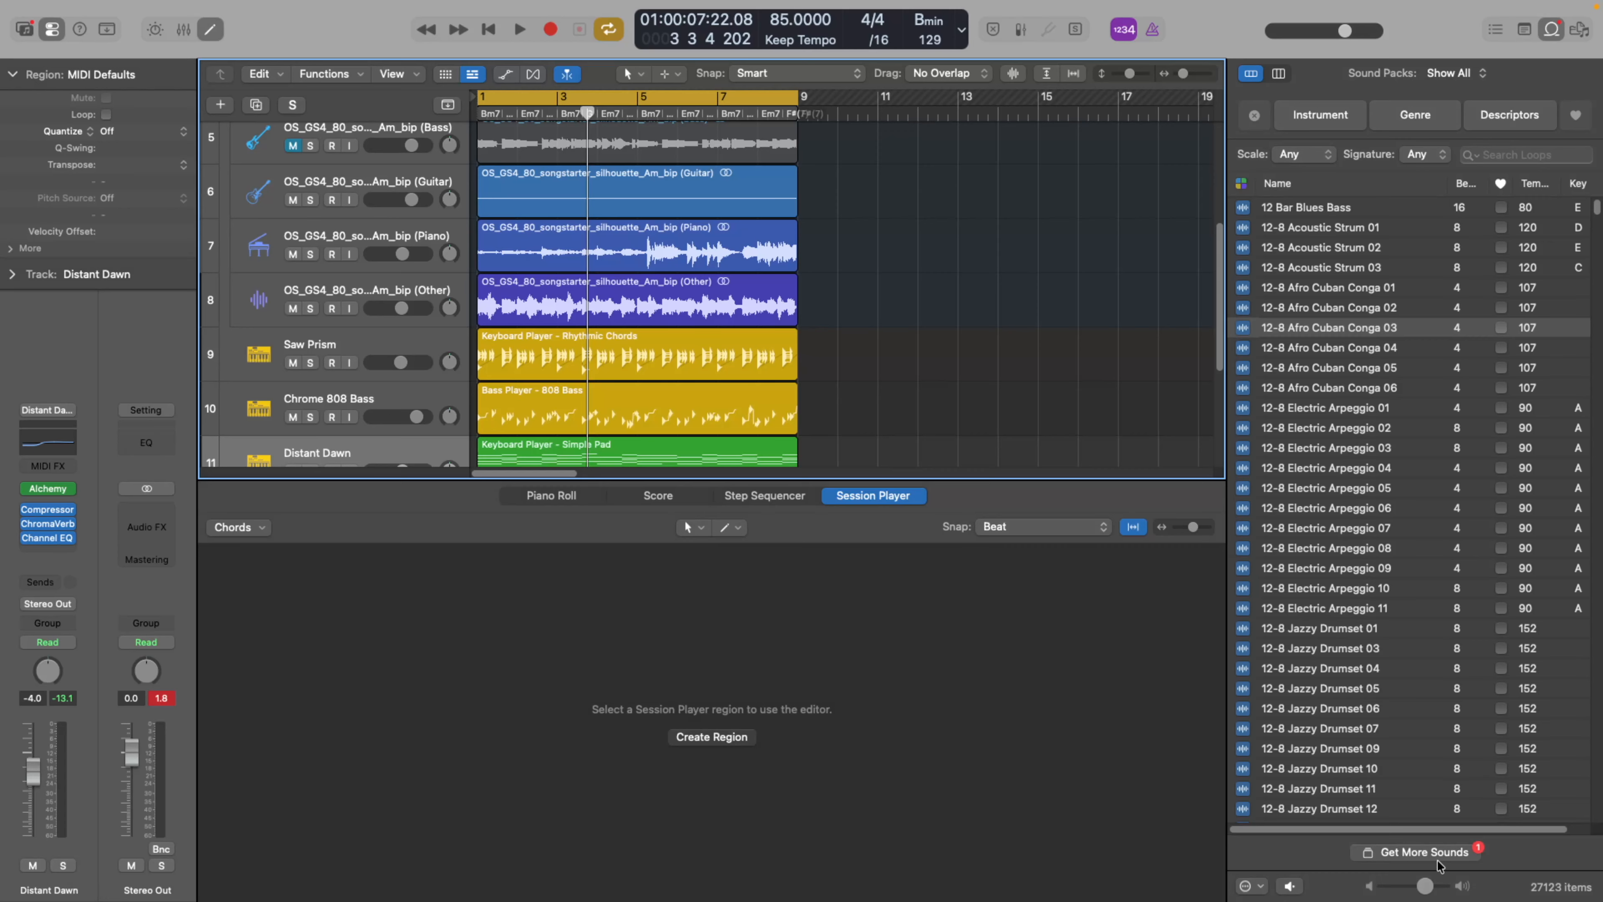
# Browse the downloadable packs in the Sound Library down to the Session Player and compatibility packs, then briefly view the patch Library.
pyautogui.click(1431, 854)
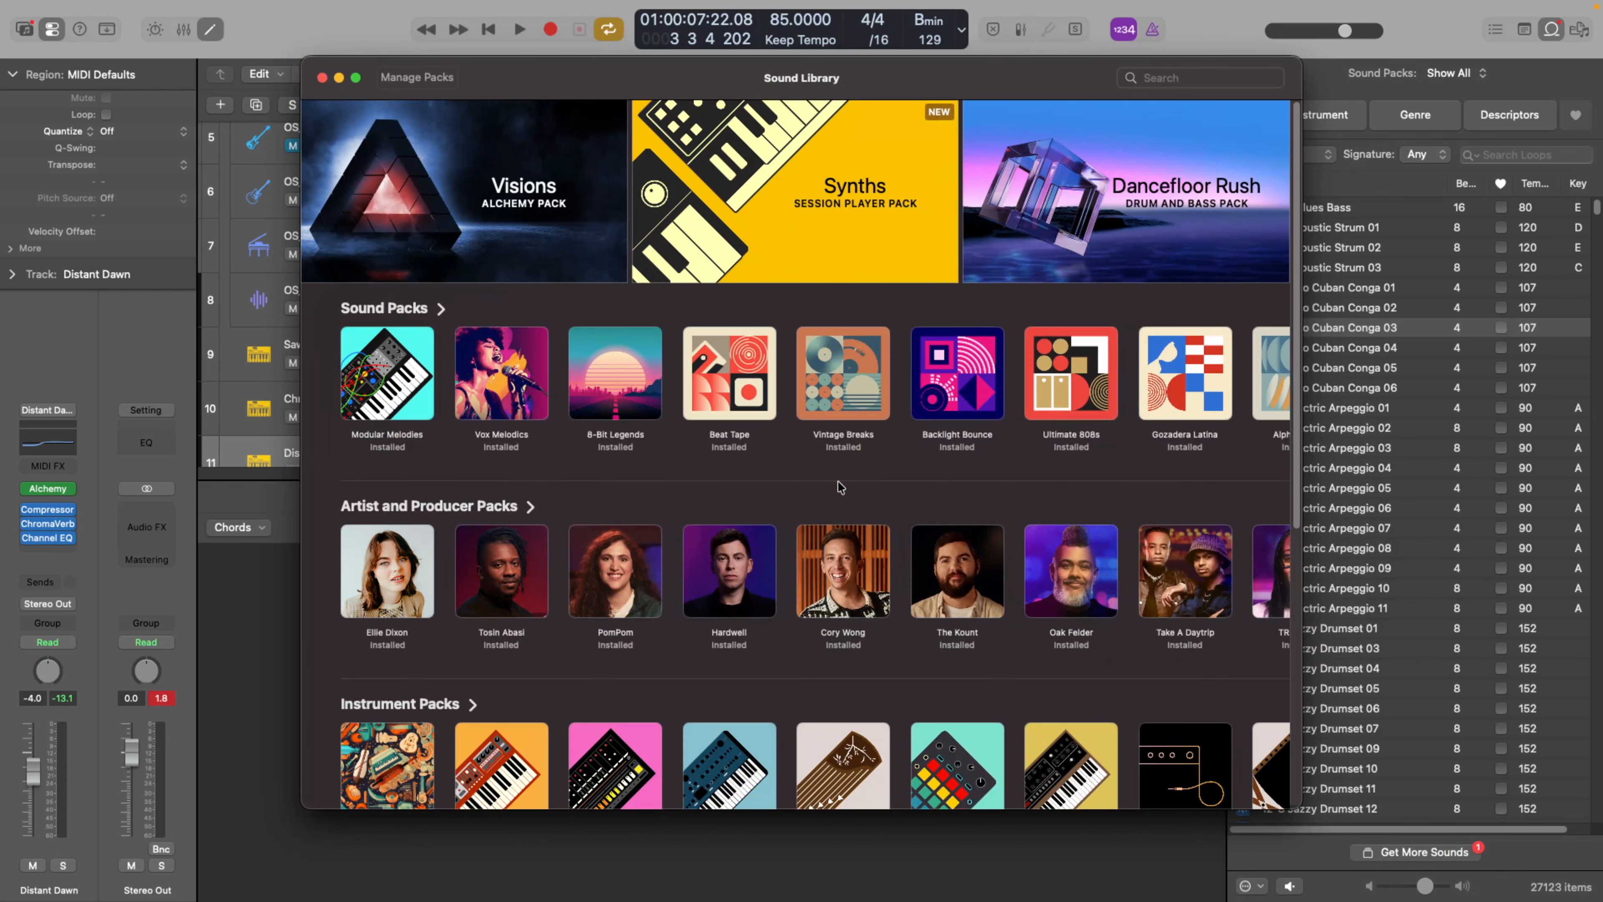
pyautogui.scroll(-2, 838, 488)
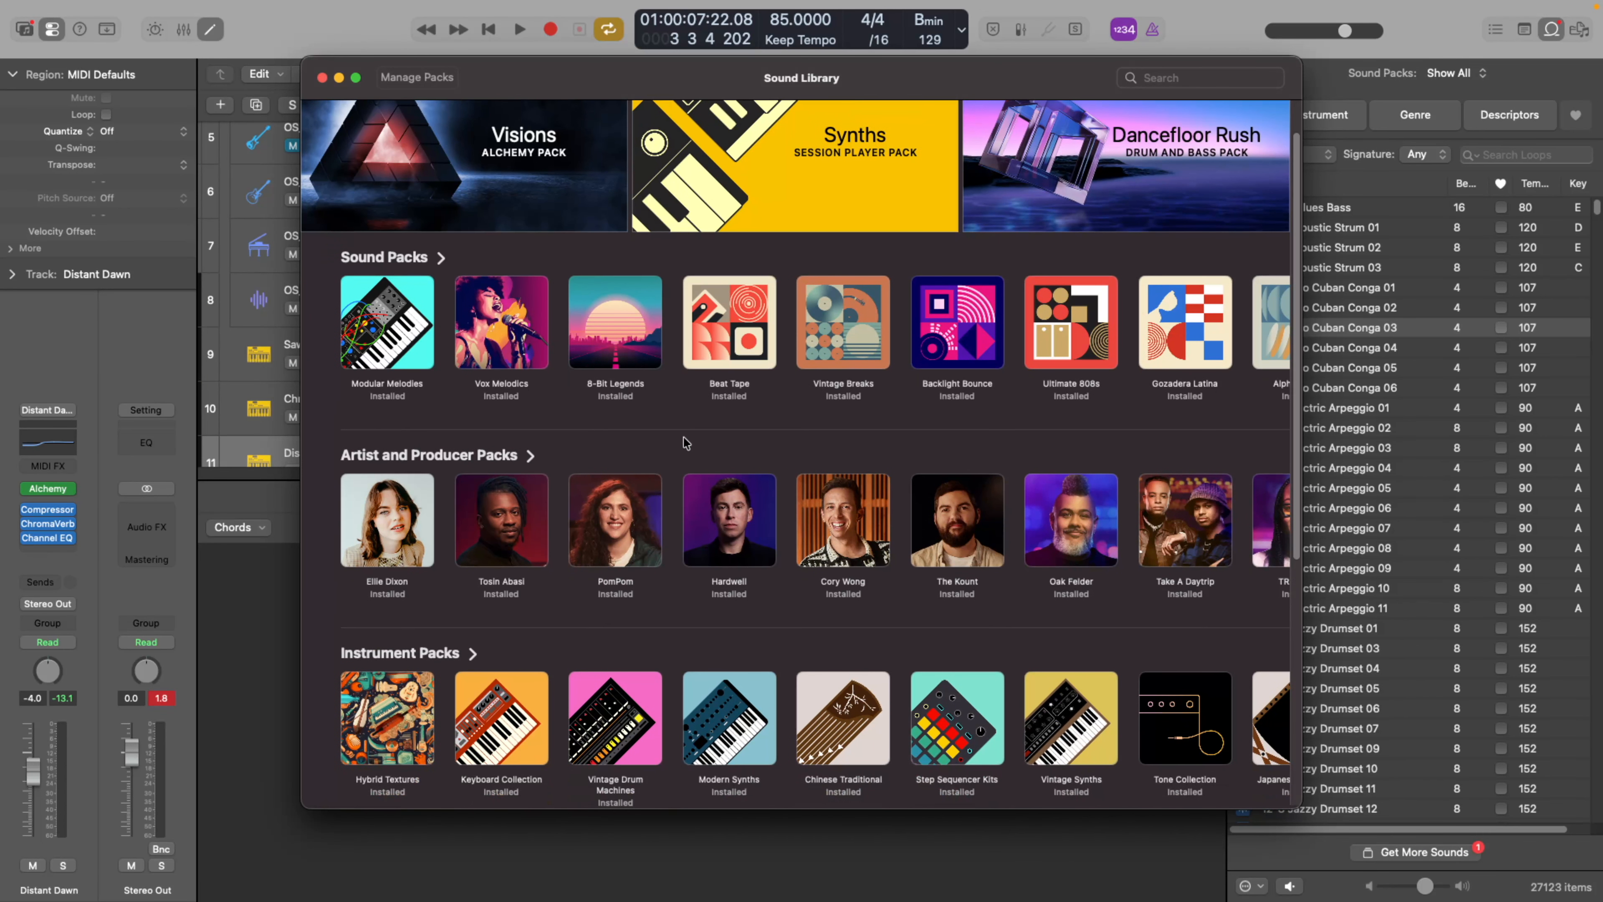
pyautogui.scroll(-2, 686, 442)
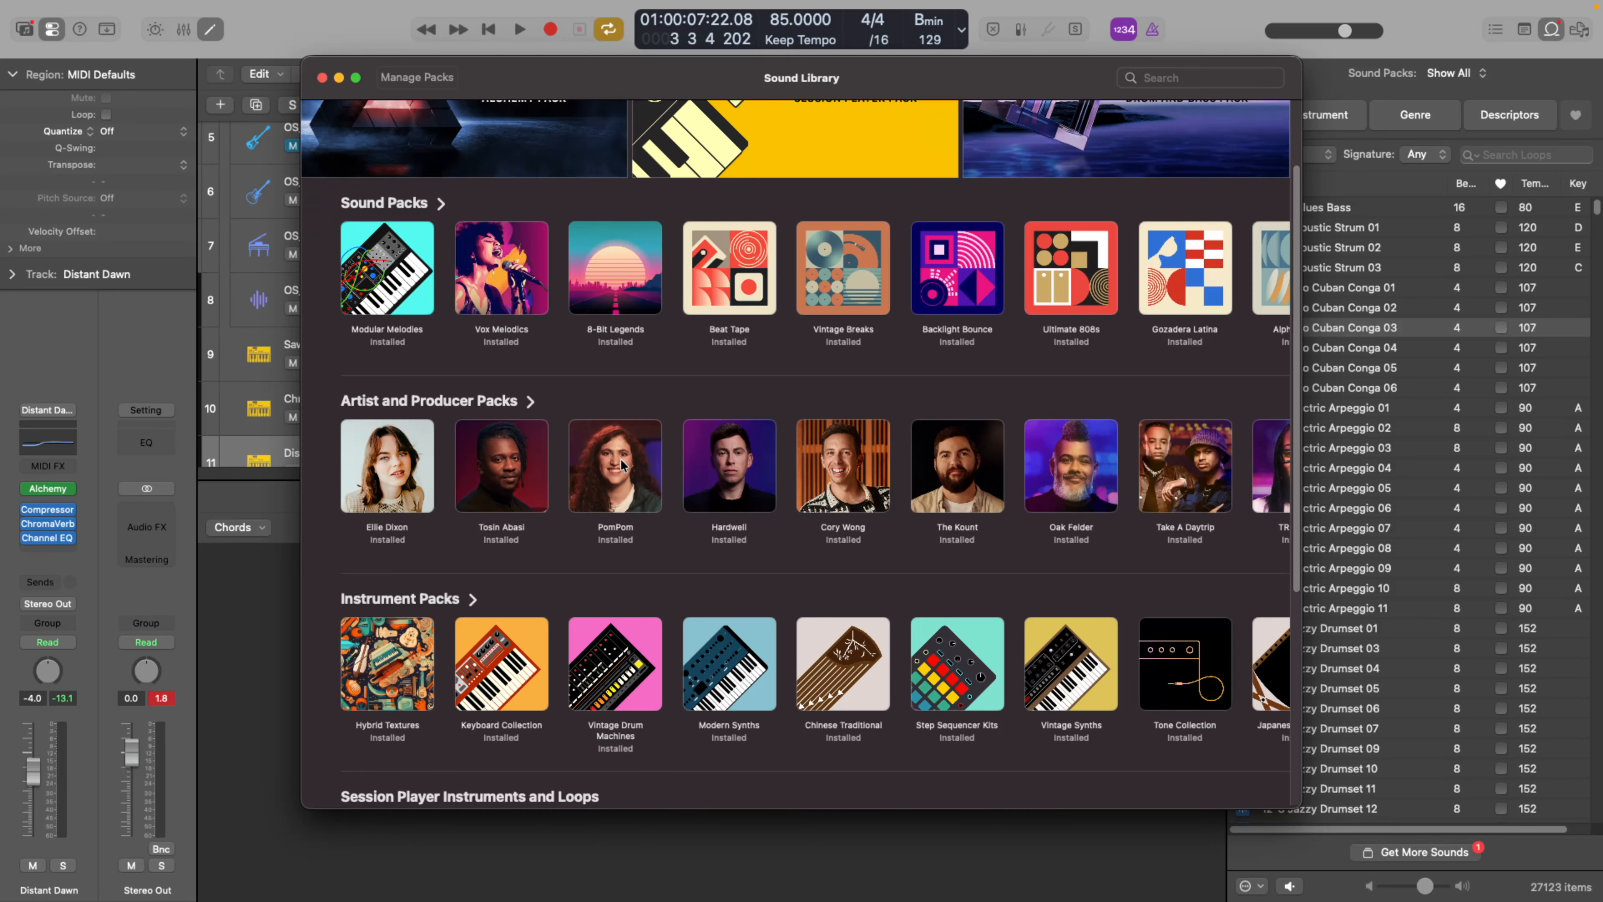
pyautogui.scroll(-4, 649, 490)
pyautogui.scroll(-6, 571, 509)
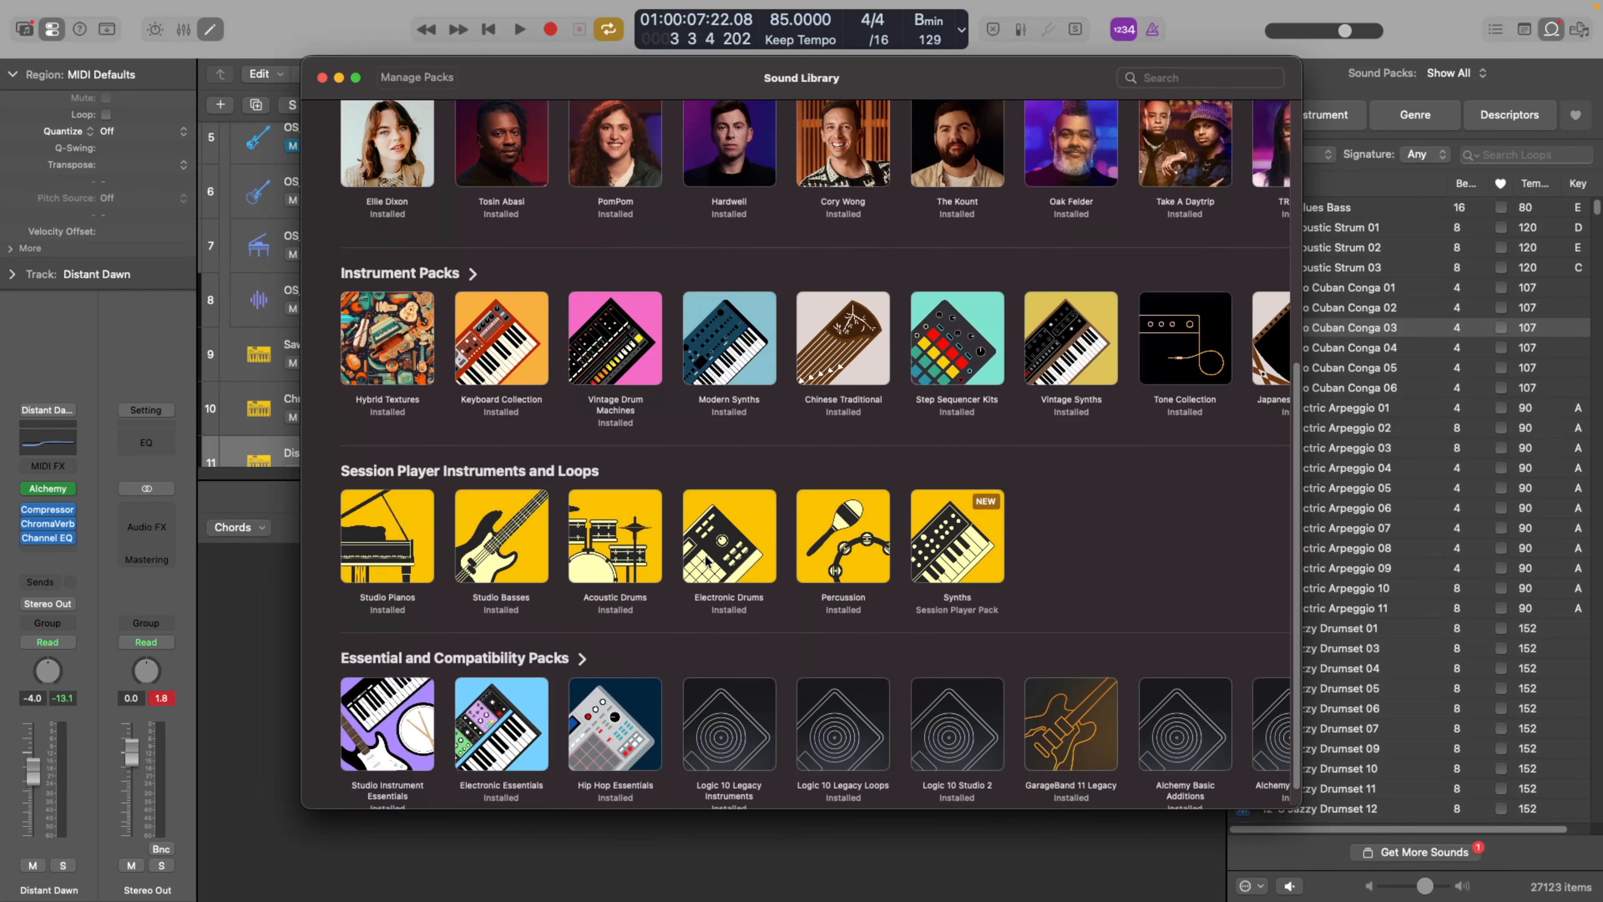
pyautogui.click(737, 546)
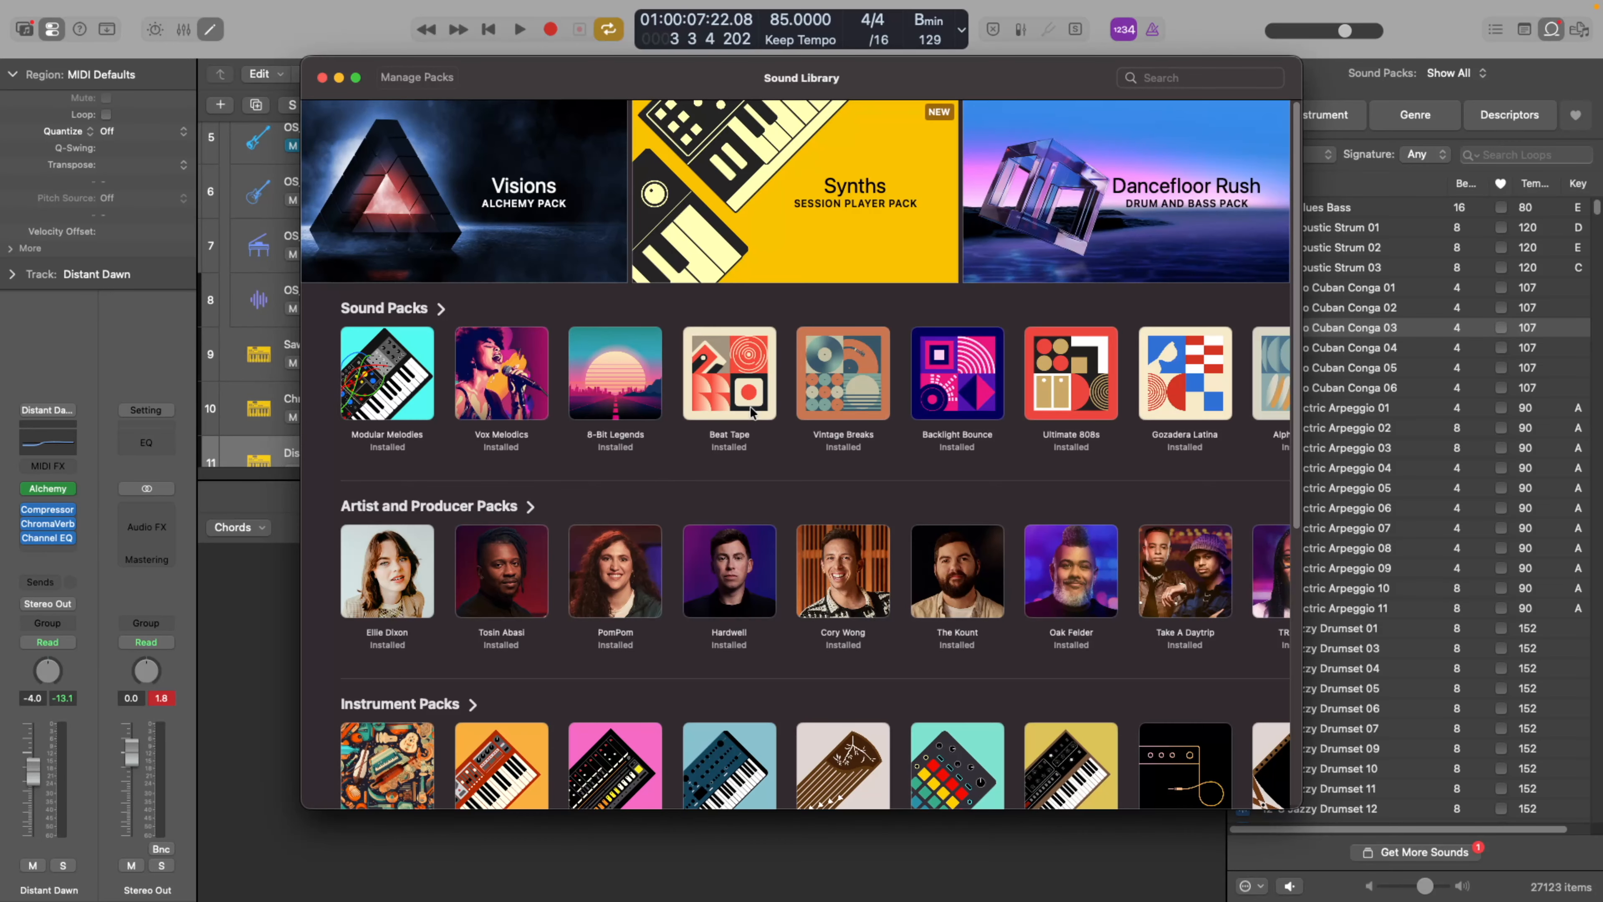
pyautogui.click(322, 77)
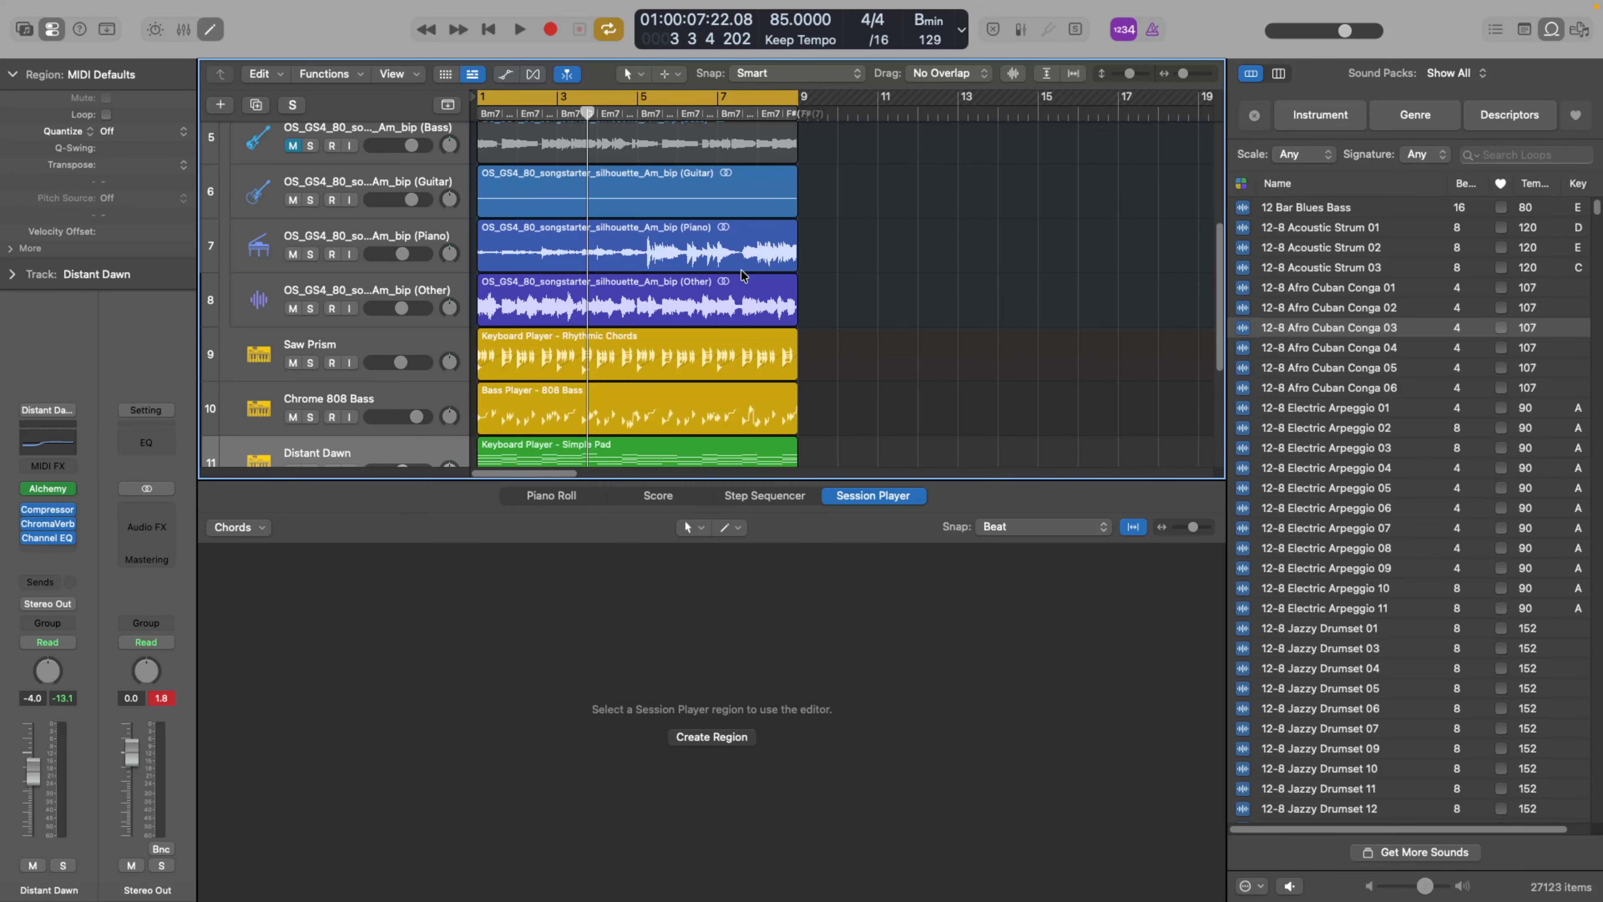
pyautogui.click(23, 28)
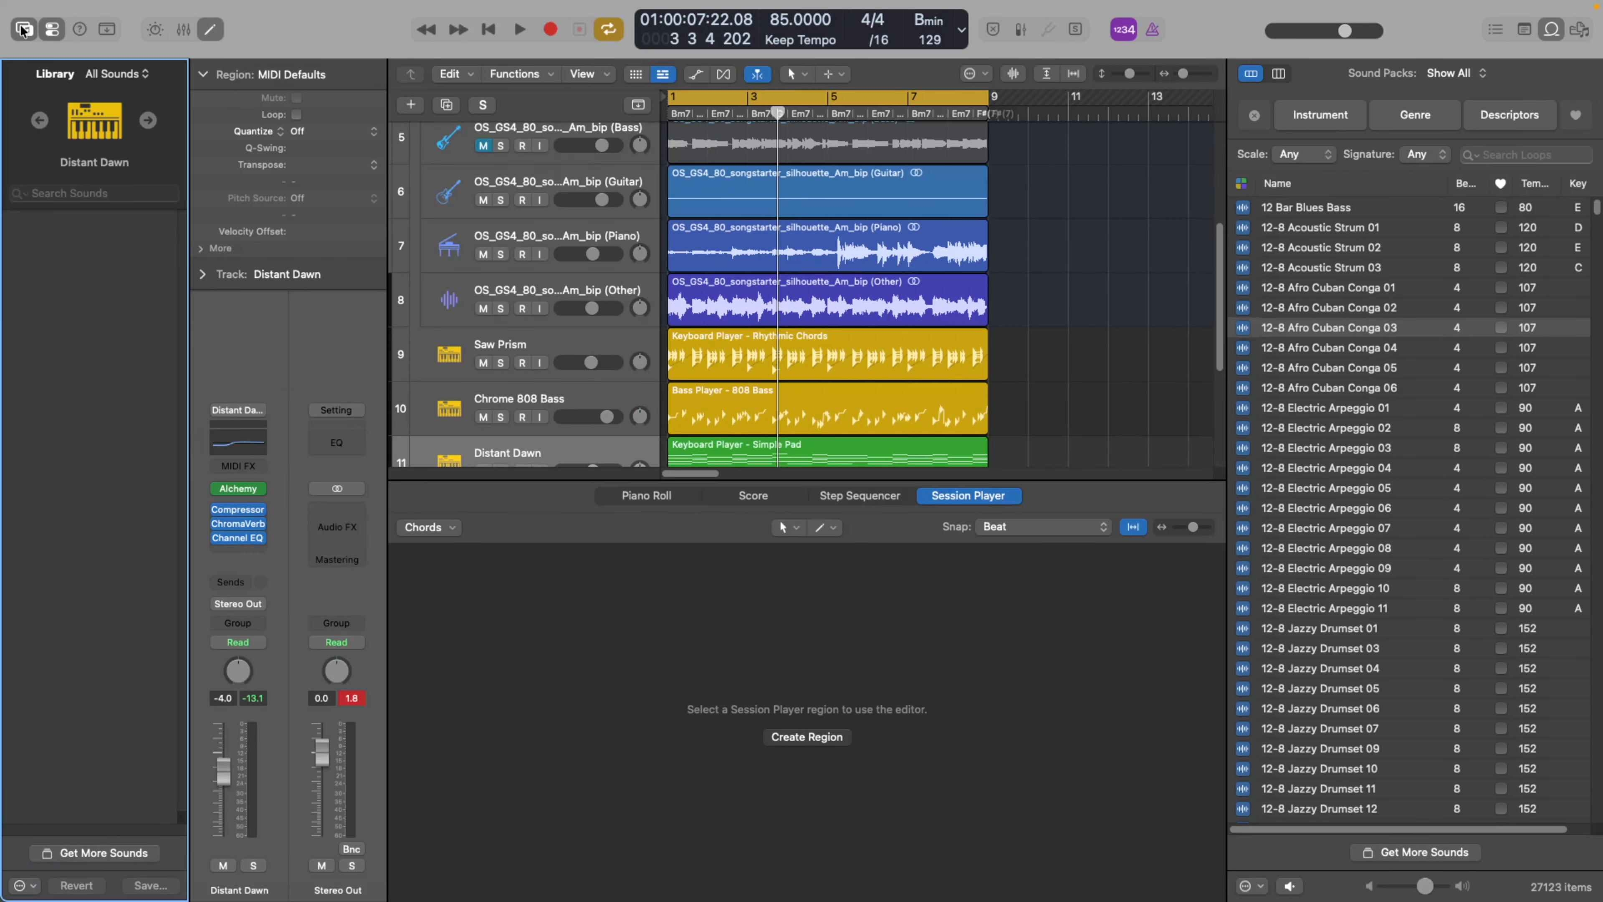
pyautogui.click(23, 28)
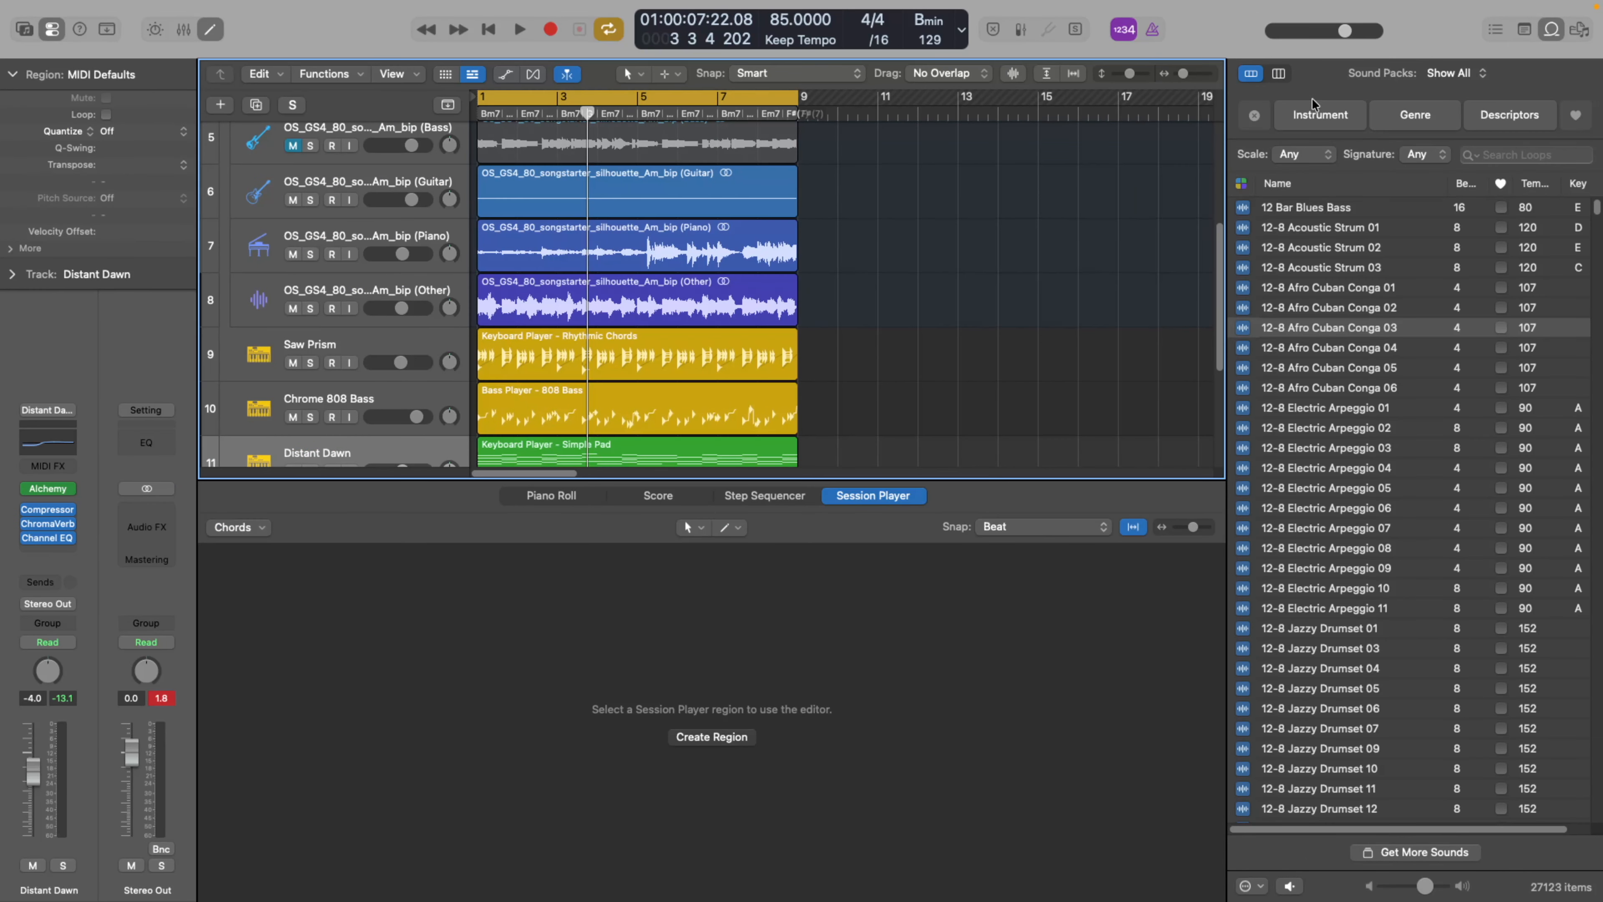